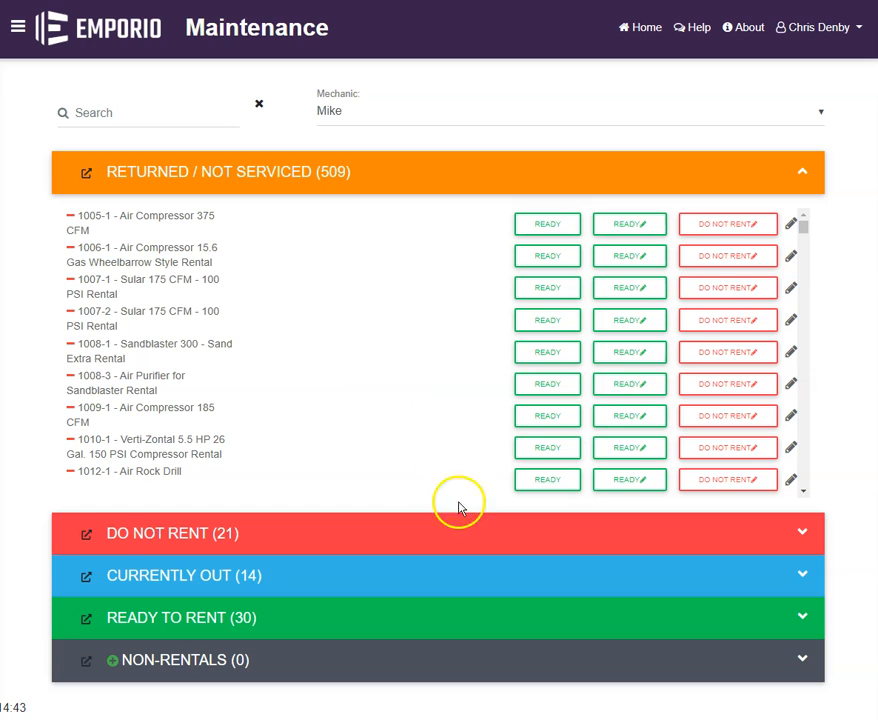
Open the maintenance history of item 1005-1 Air Compressor 375 CFM and check its Item Detail and More Details sections.
{"action": "left_click", "coordinate": [791, 228]}
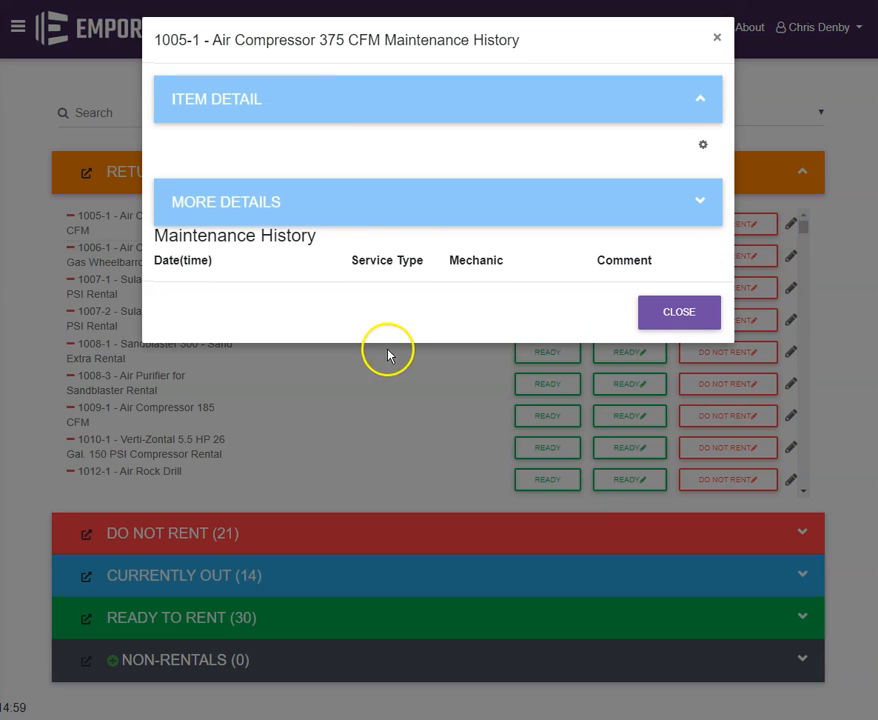
{"action": "left_click", "coordinate": [236, 104]}
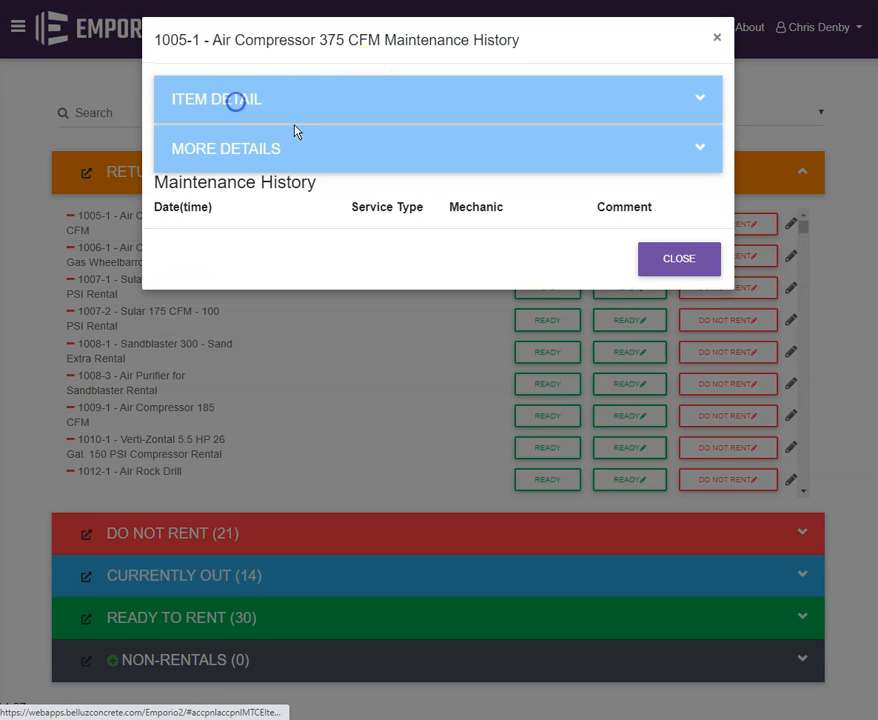
{"action": "left_click", "coordinate": [286, 104]}
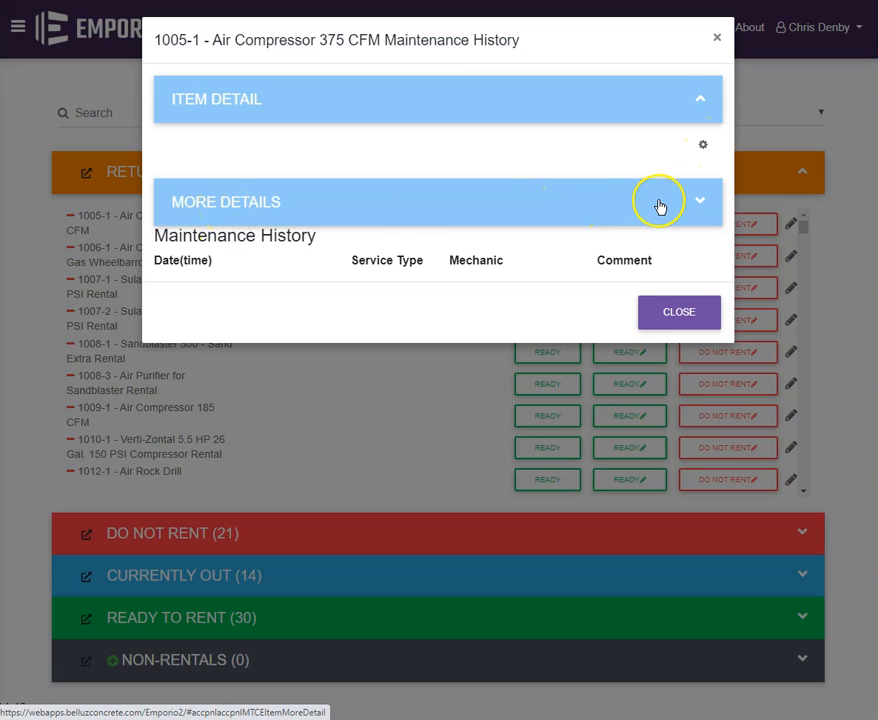
{"action": "left_click", "coordinate": [341, 202]}
{"action": "left_click", "coordinate": [313, 205]}
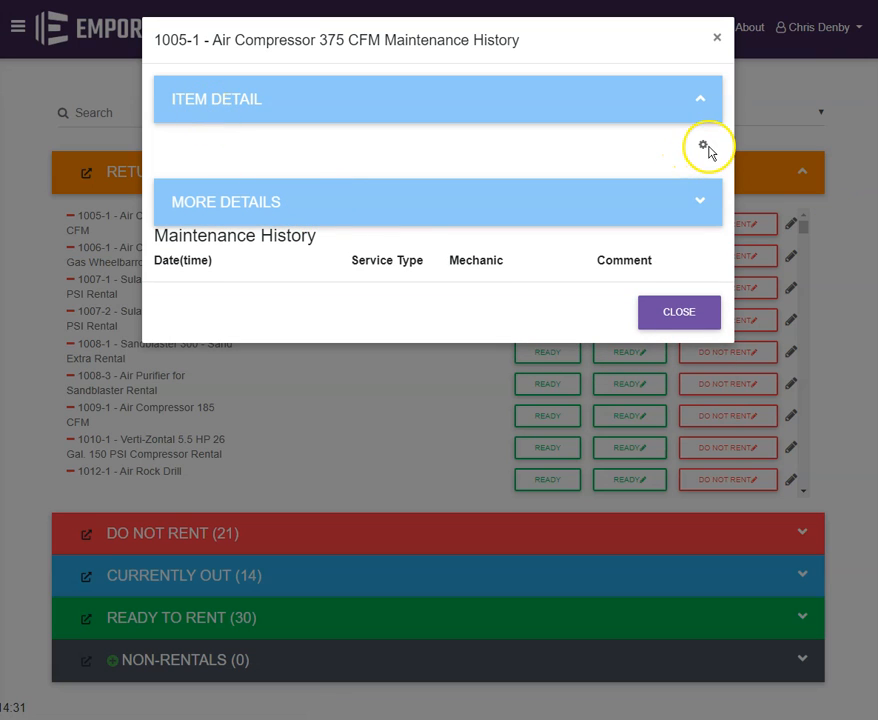
Make the compressor's item details editable and add a detail labelled License Plate with the value ABC123.
{"action": "left_click", "coordinate": [704, 148]}
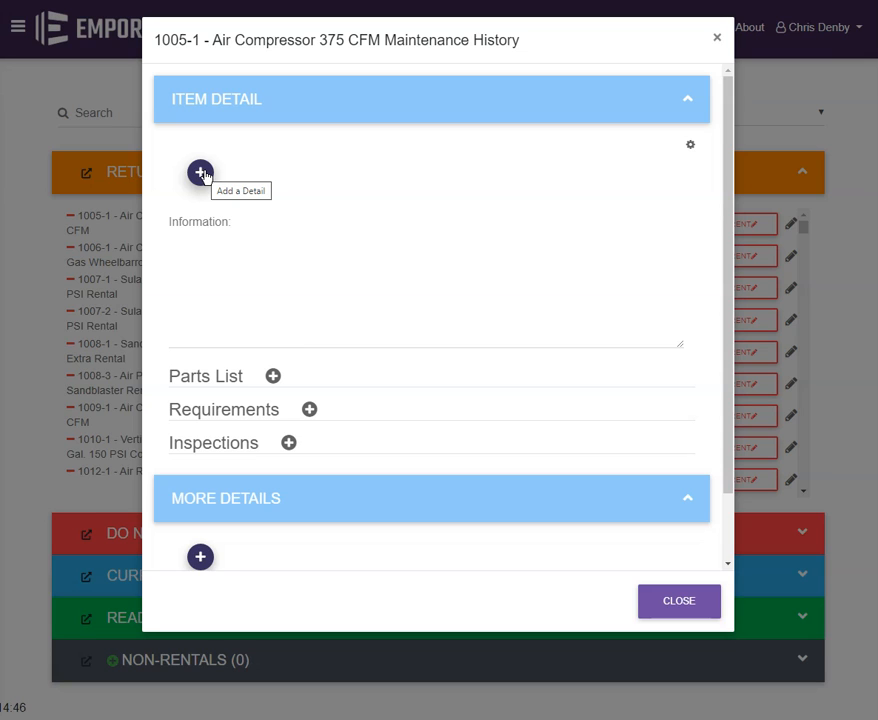
{"action": "left_click", "coordinate": [289, 261]}
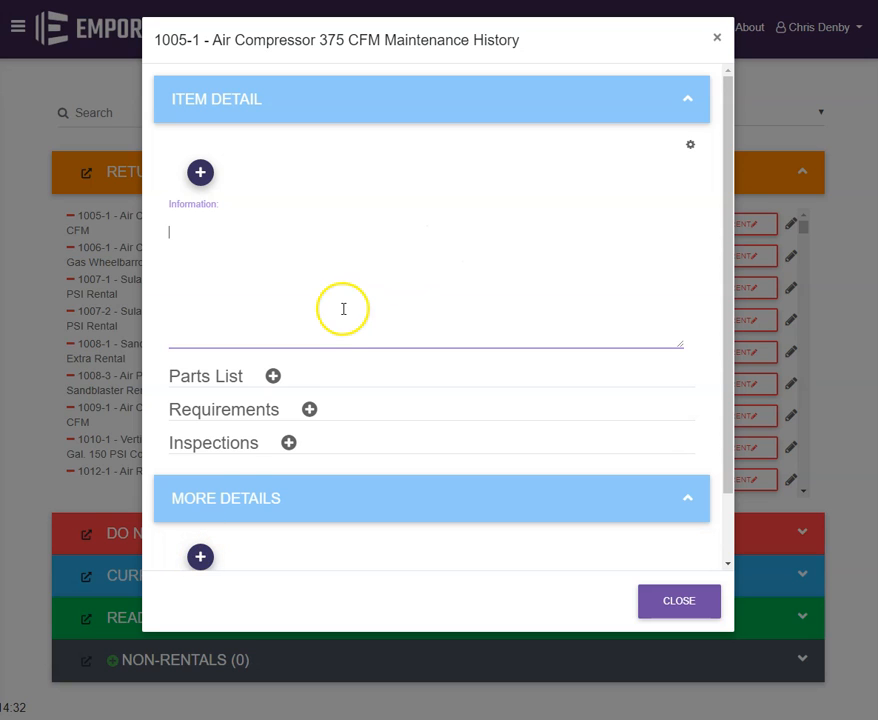
{"action": "left_click", "coordinate": [200, 173]}
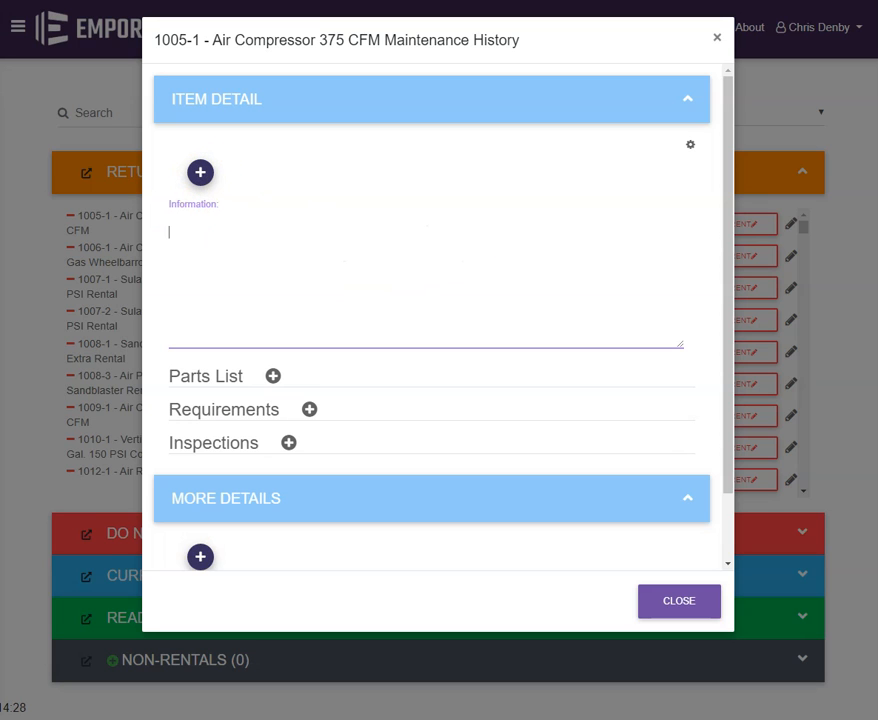
{"action": "left_click", "coordinate": [200, 172]}
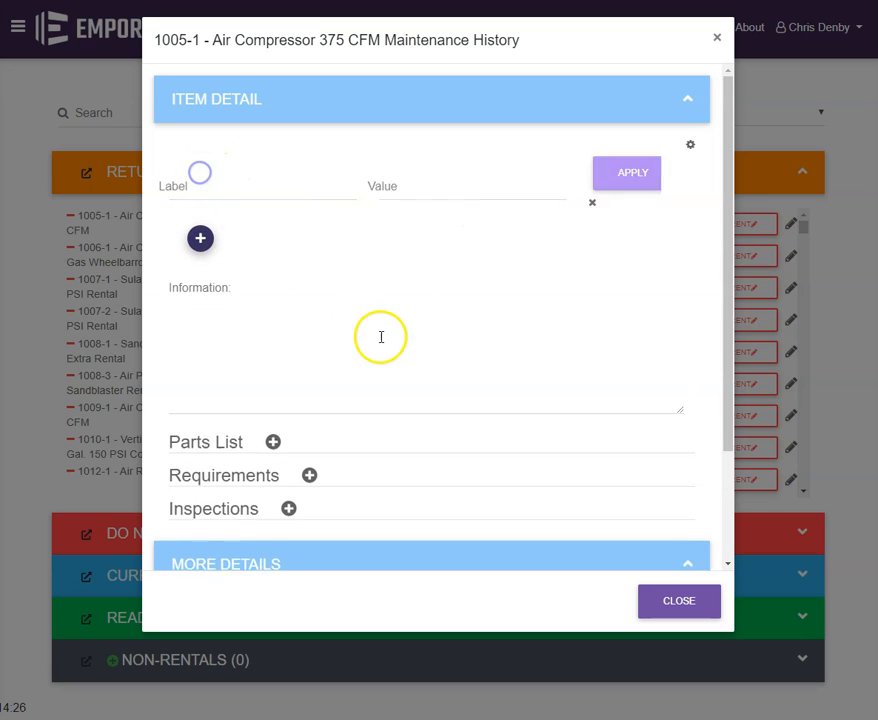
{"action": "left_click", "coordinate": [194, 186]}
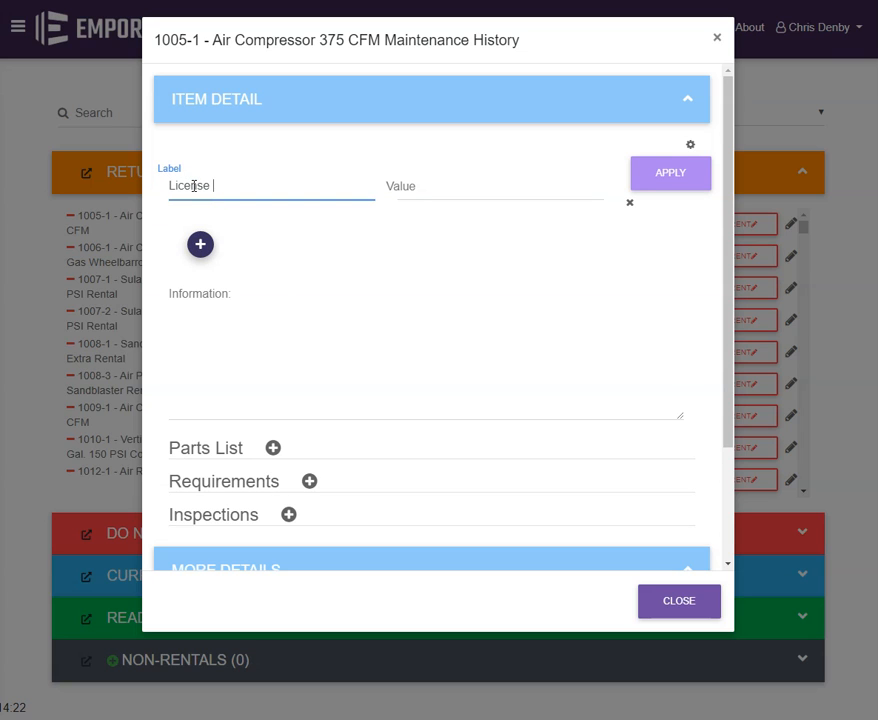
{"action": "key", "text": "Tab"}
{"action": "type", "text": "A"}
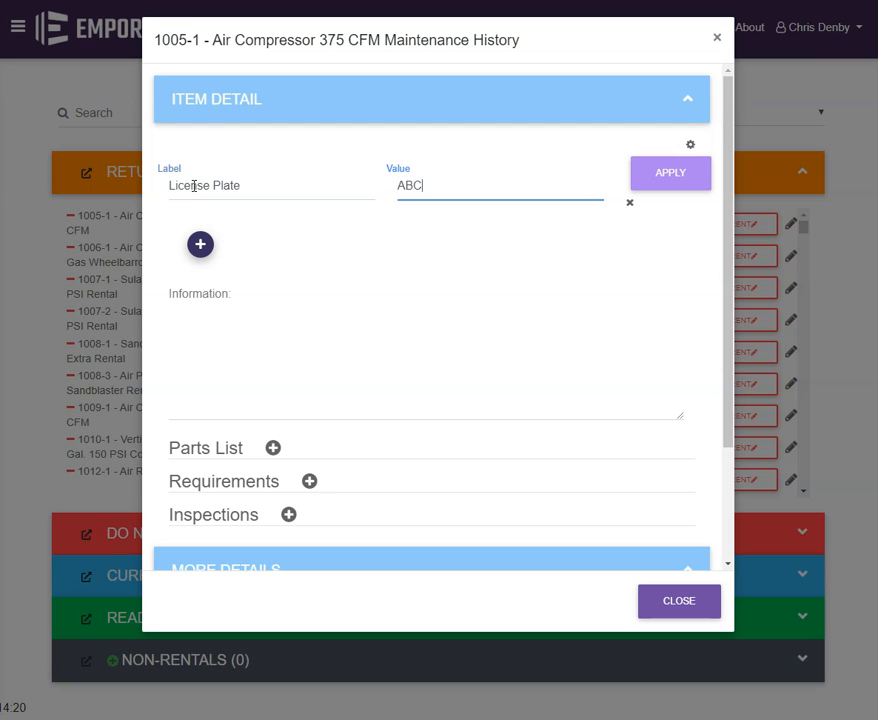
{"action": "left_click", "coordinate": [648, 172]}
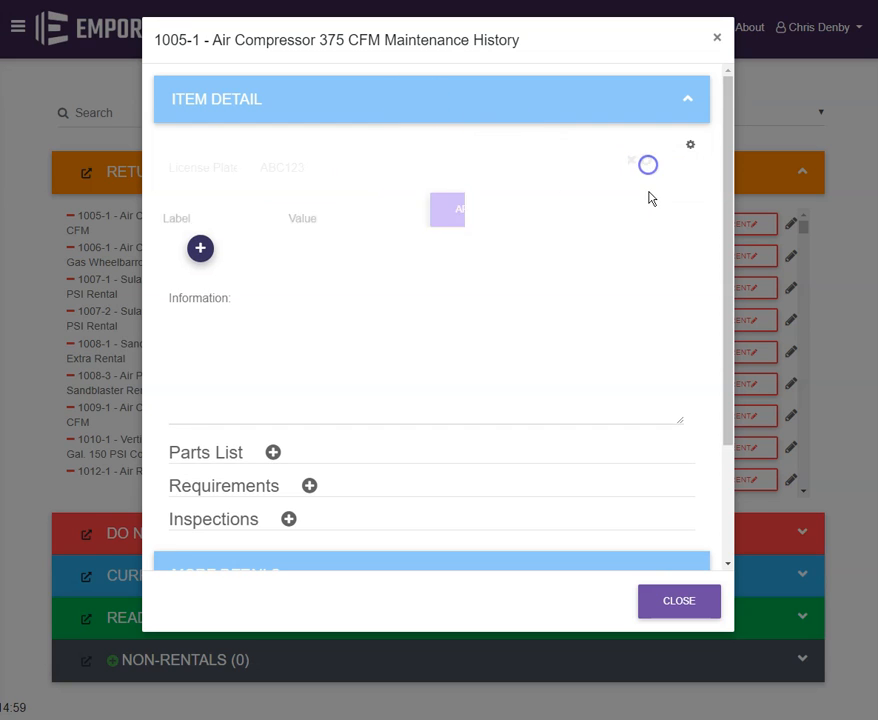
Add a second item detail labelled Manufacturer with the value Hyundai.
{"action": "left_click", "coordinate": [200, 209]}
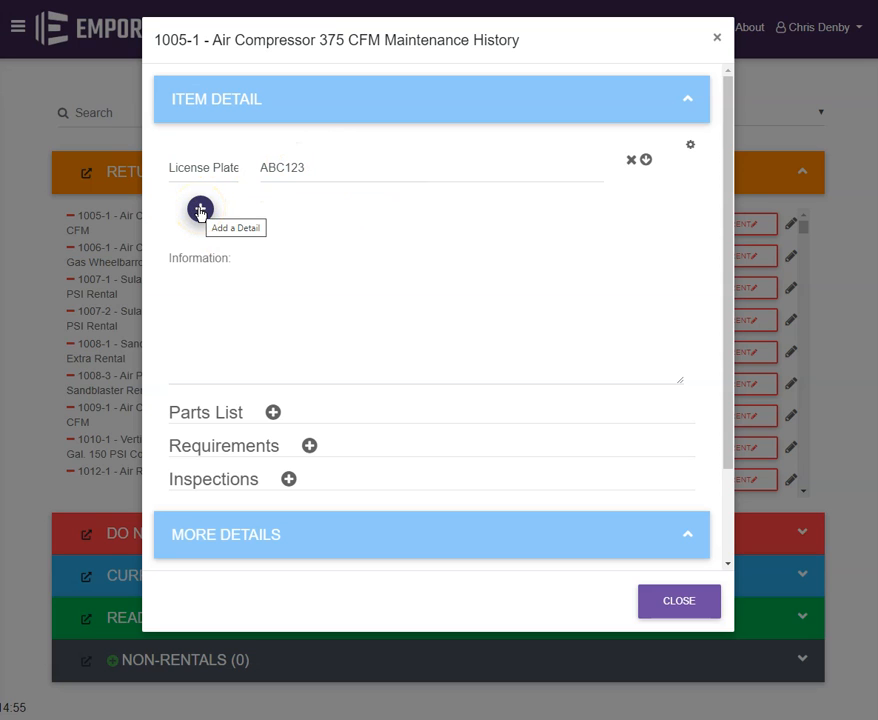
{"action": "left_click", "coordinate": [200, 209]}
{"action": "left_click", "coordinate": [204, 221]}
{"action": "type", "text": "Manufacturer"}
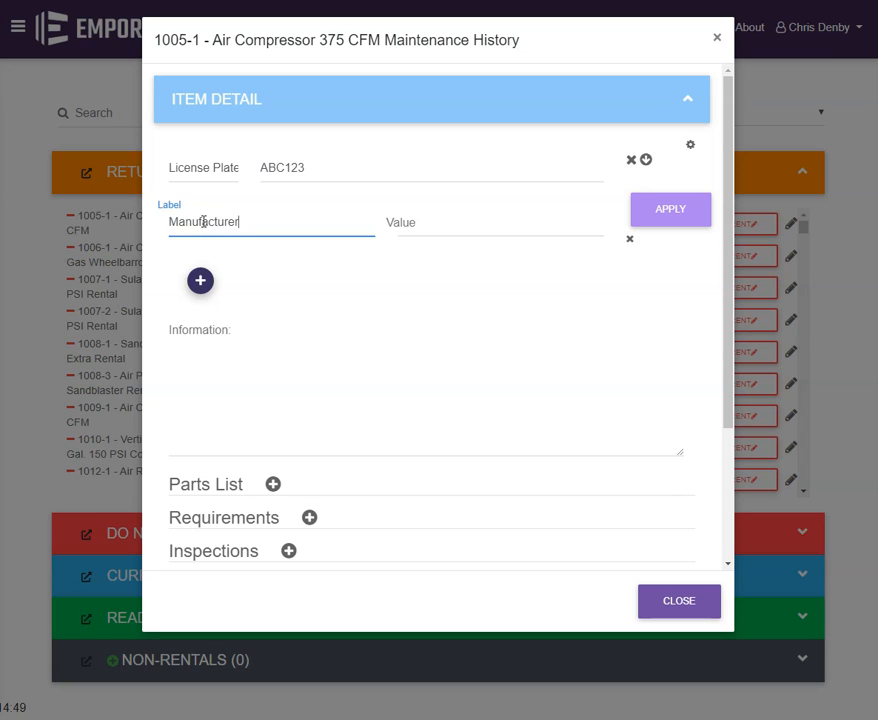
{"action": "key", "text": "Tab"}
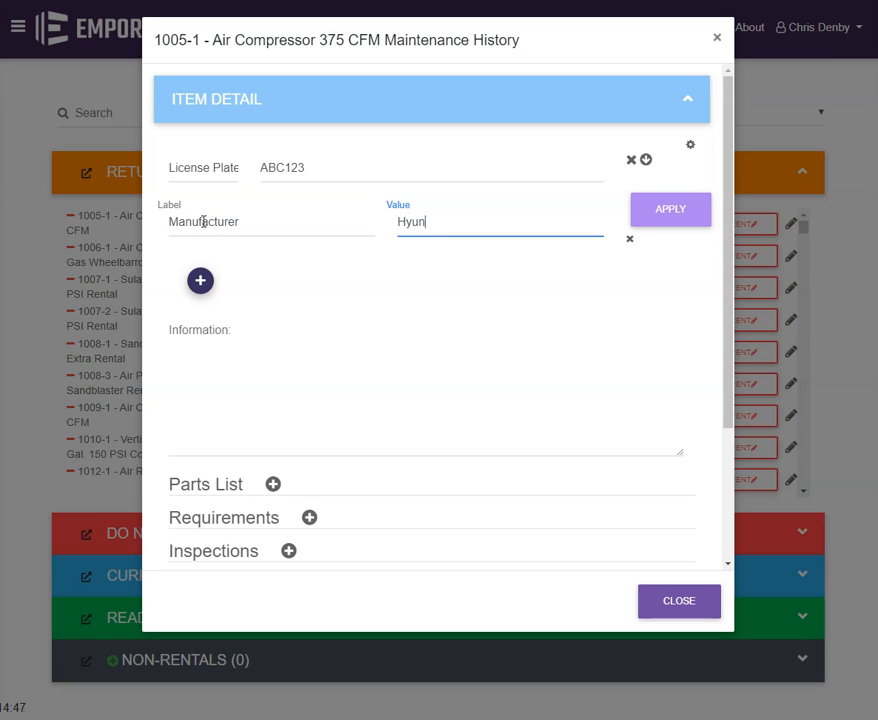
{"action": "left_click", "coordinate": [651, 214]}
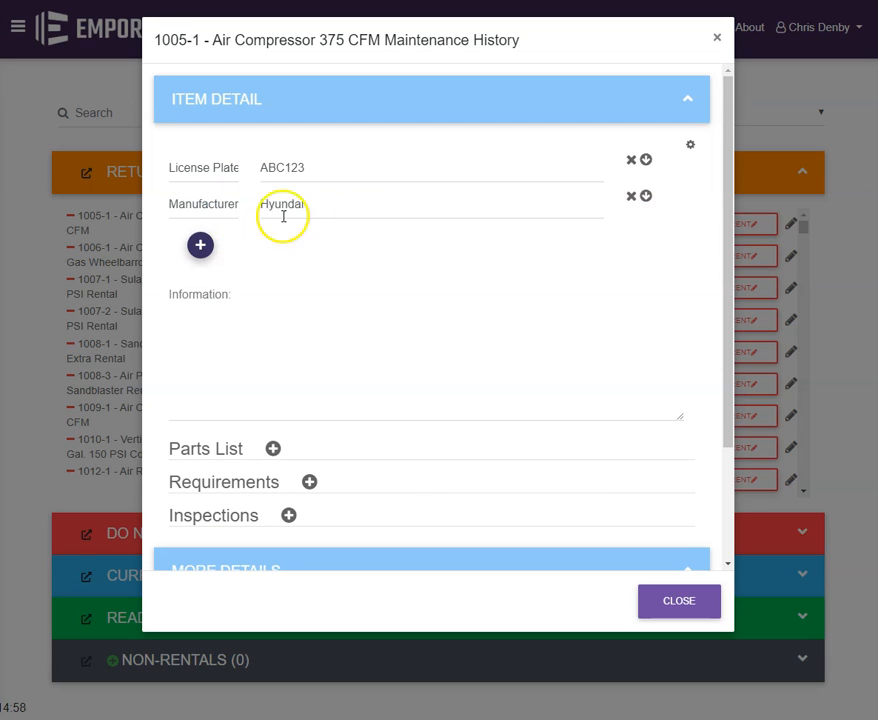
Add a third item detail labelled Purchase Price with the value 15000.
{"action": "left_click", "coordinate": [201, 245]}
{"action": "left_click", "coordinate": [204, 258]}
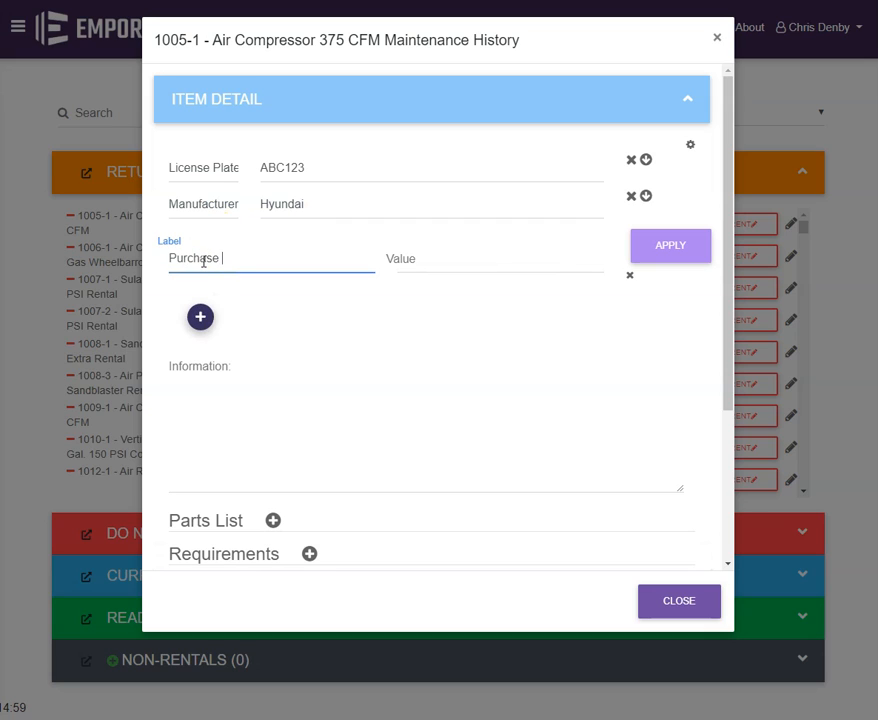
{"action": "key", "text": "Tab"}
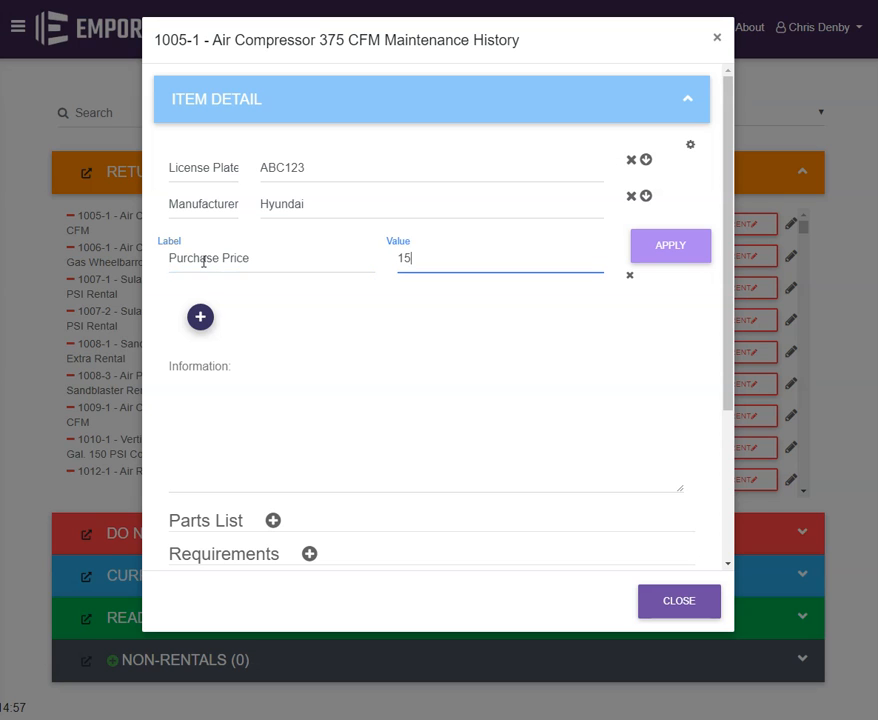
{"action": "left_click", "coordinate": [680, 250]}
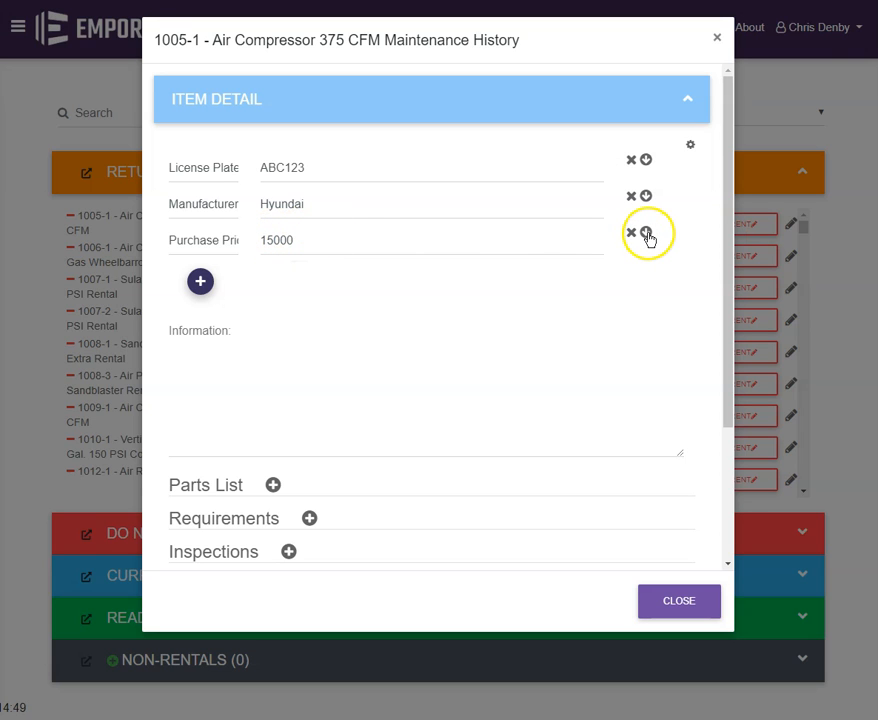
Move the Purchase Price detail from Item Detail down to the More Details section.
{"action": "scroll", "coordinate": [506, 351], "scroll_direction": "down", "scroll_amount": 3}
{"action": "scroll", "coordinate": [504, 354], "scroll_direction": "up", "scroll_amount": 3}
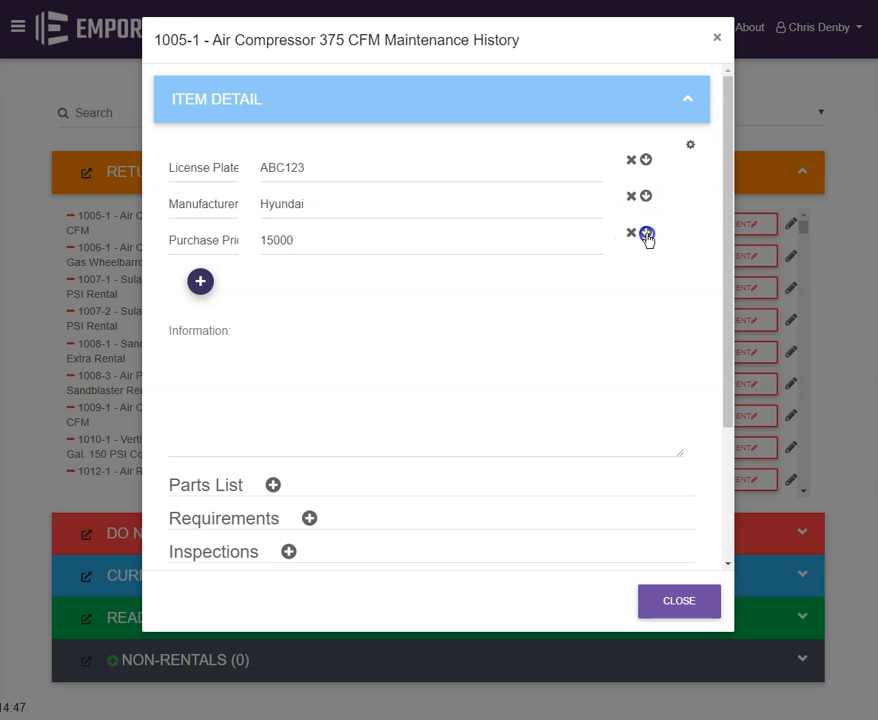
{"action": "left_click", "coordinate": [646, 236]}
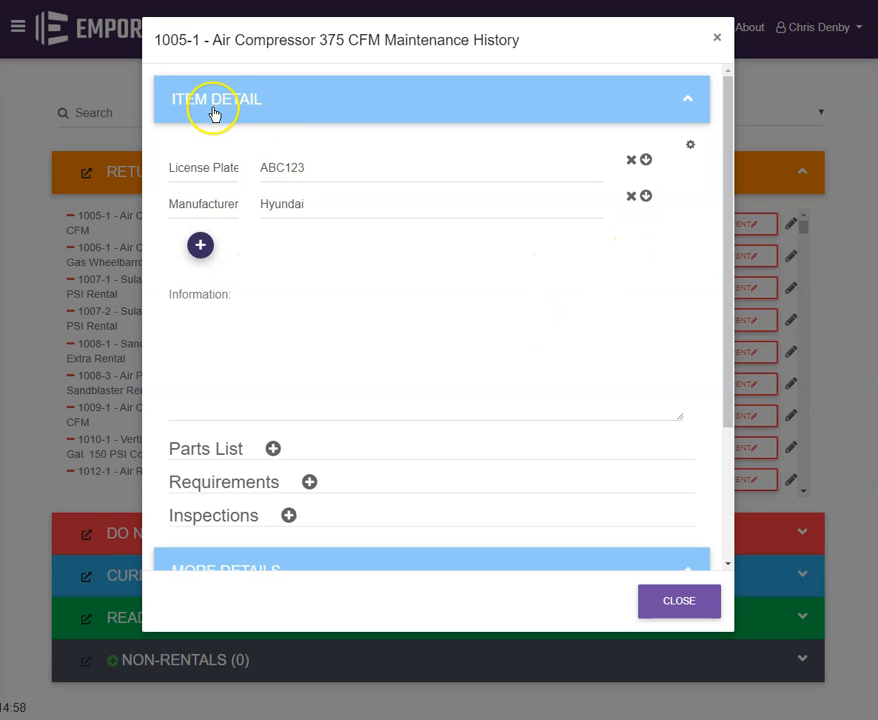
{"action": "scroll", "coordinate": [345, 318], "scroll_direction": "down", "scroll_amount": 4}
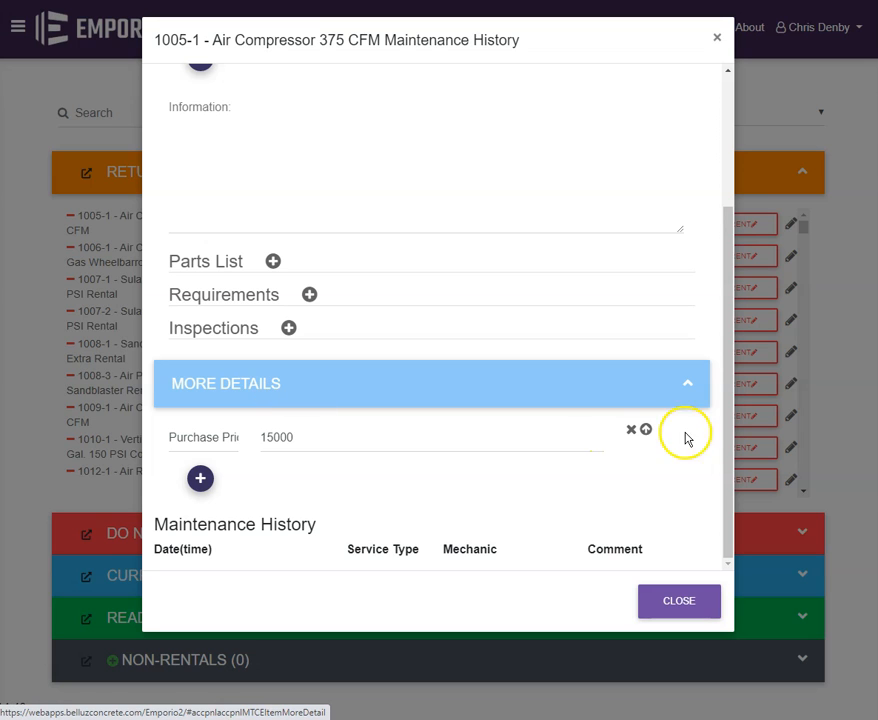
{"action": "scroll", "coordinate": [438, 236], "scroll_direction": "up", "scroll_amount": 2}
{"action": "scroll", "coordinate": [438, 236], "scroll_direction": "up", "scroll_amount": 1}
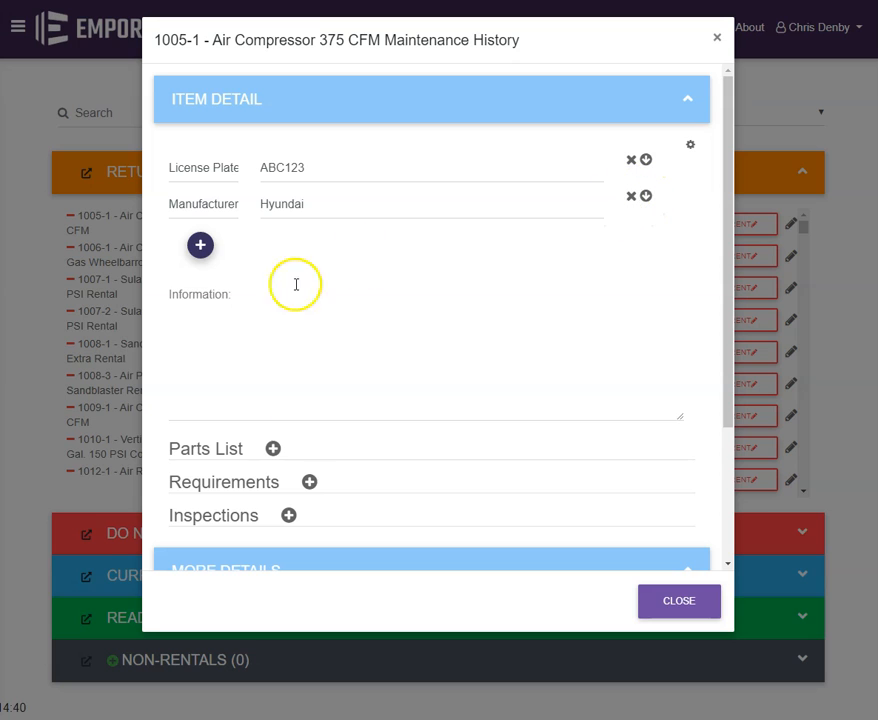
Leave editing and review the details listed under Item Detail and More Details.
{"action": "left_click", "coordinate": [691, 148]}
{"action": "left_click", "coordinate": [292, 233]}
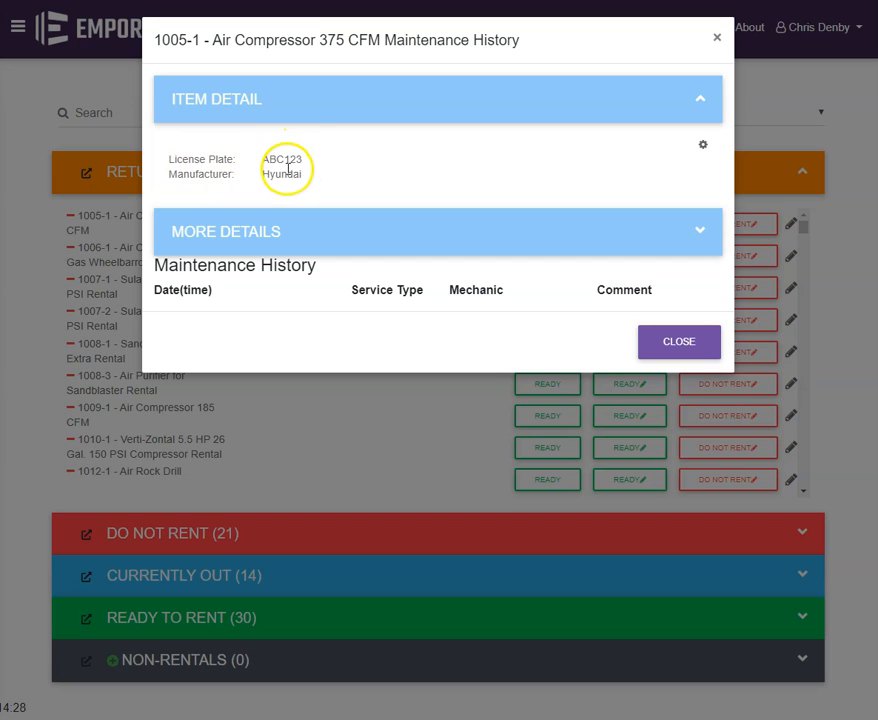
{"action": "left_click", "coordinate": [284, 245]}
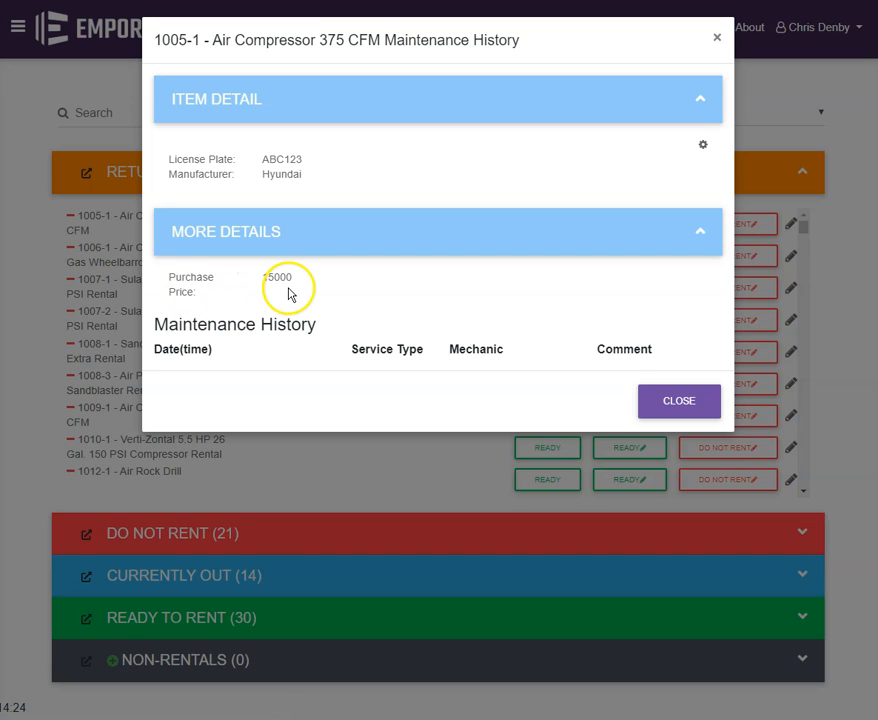
{"action": "left_click", "coordinate": [308, 232]}
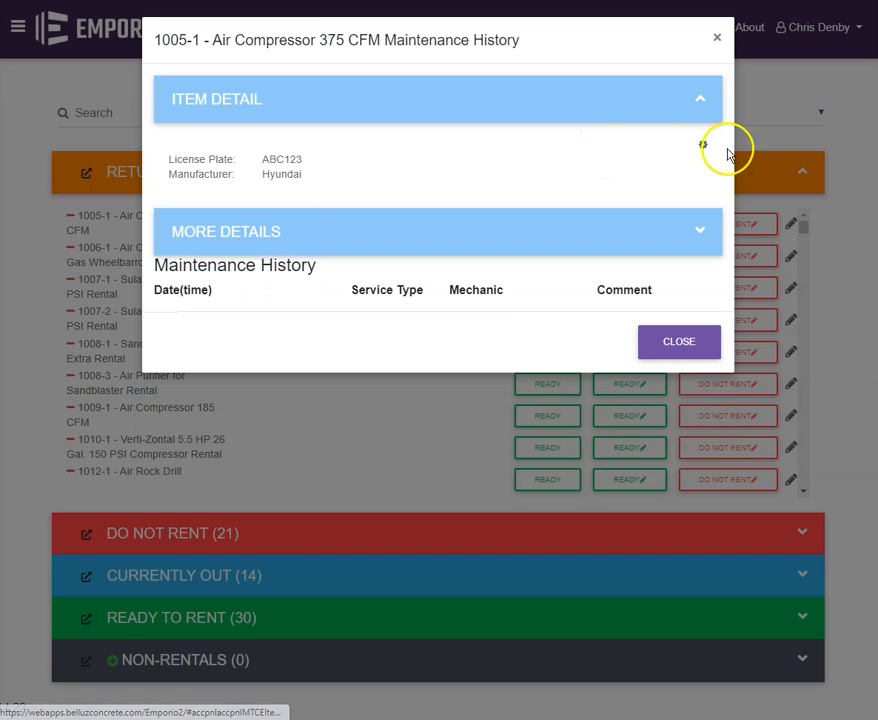
Enter "Please use Synthetic oil" and "Inspect Gaskets every 6 months" as two lines of the item's Information and leave editing.
{"action": "left_click", "coordinate": [702, 145]}
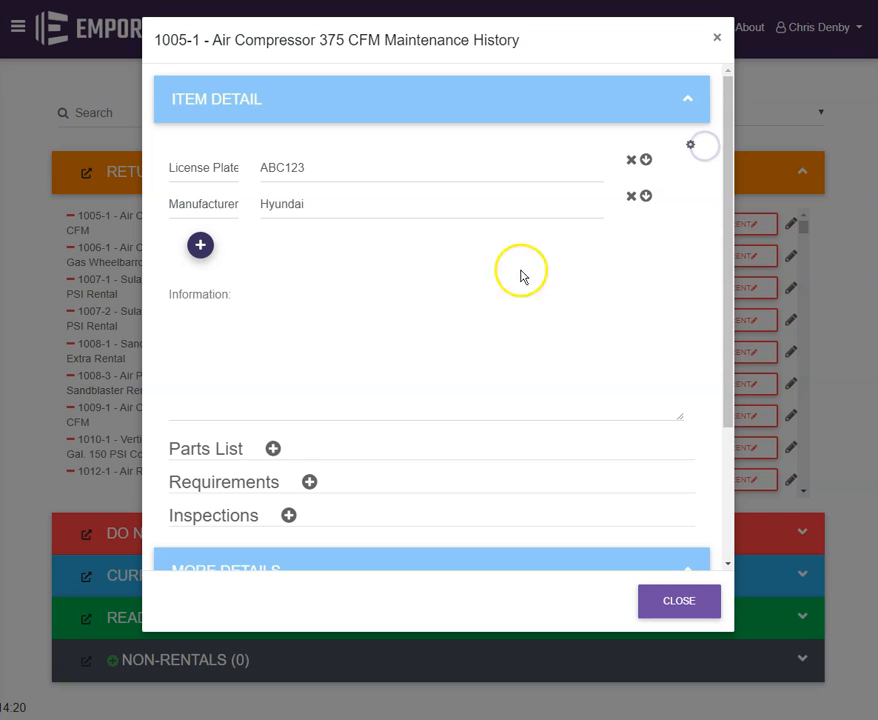
{"action": "left_click", "coordinate": [227, 321]}
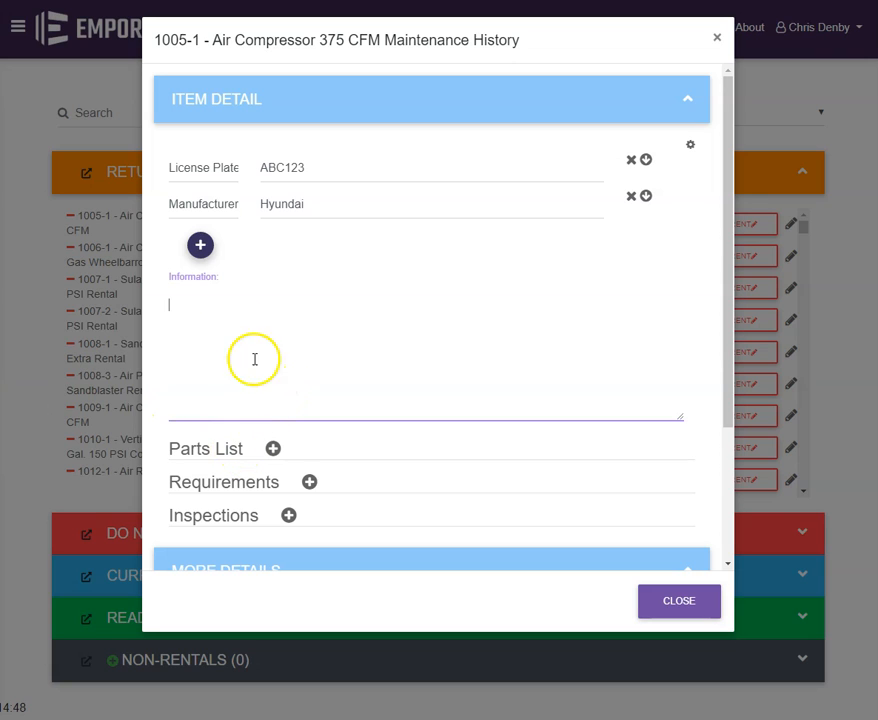
{"action": "left_click", "coordinate": [233, 313]}
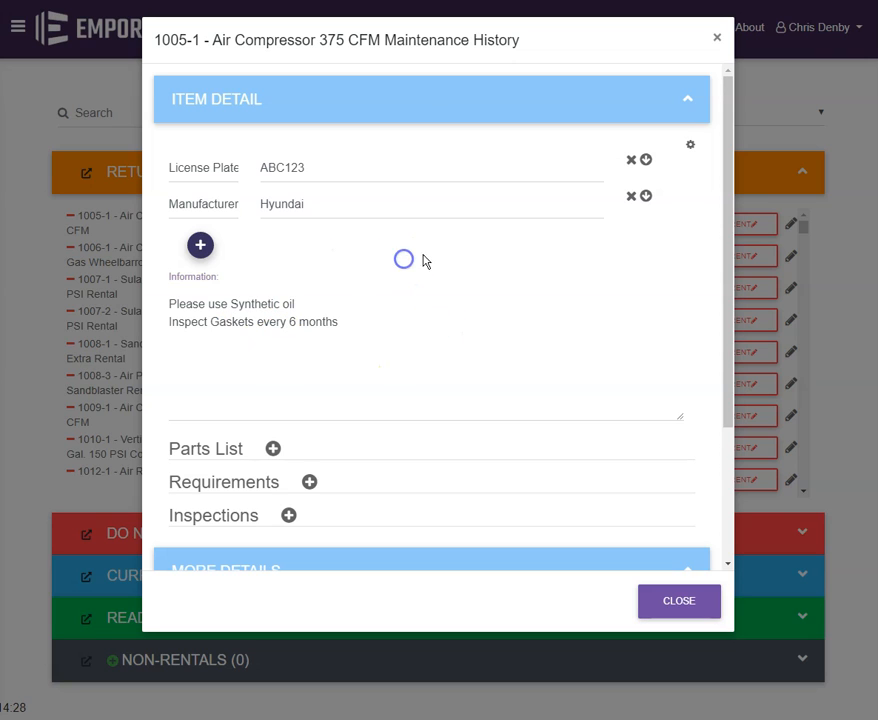
{"action": "left_click", "coordinate": [690, 146]}
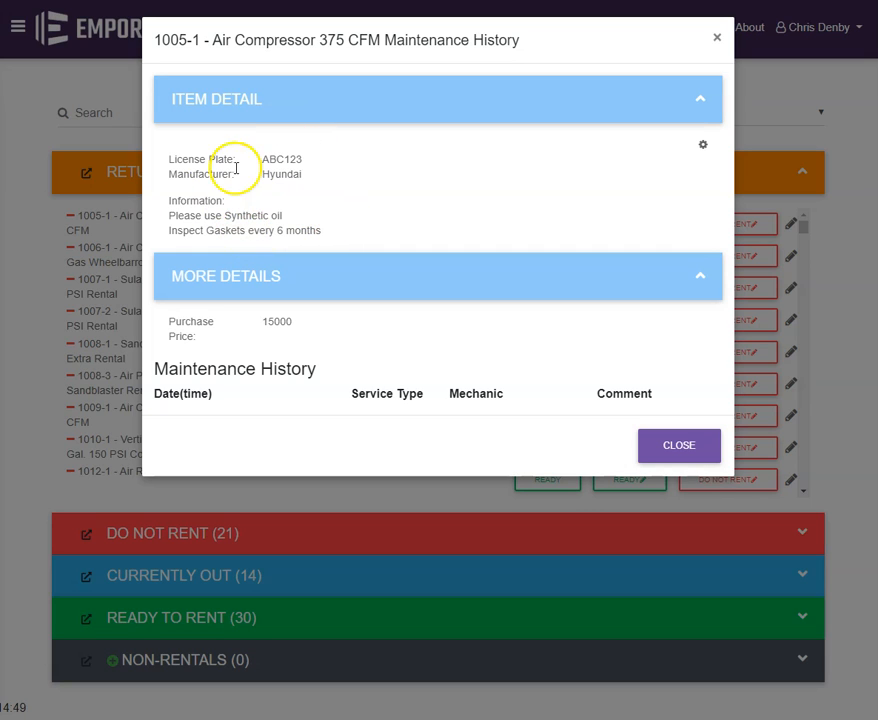
Reopen the item details for editing and add the existing part Oil Filter 492932 to the Parts List.
{"action": "left_click", "coordinate": [703, 145]}
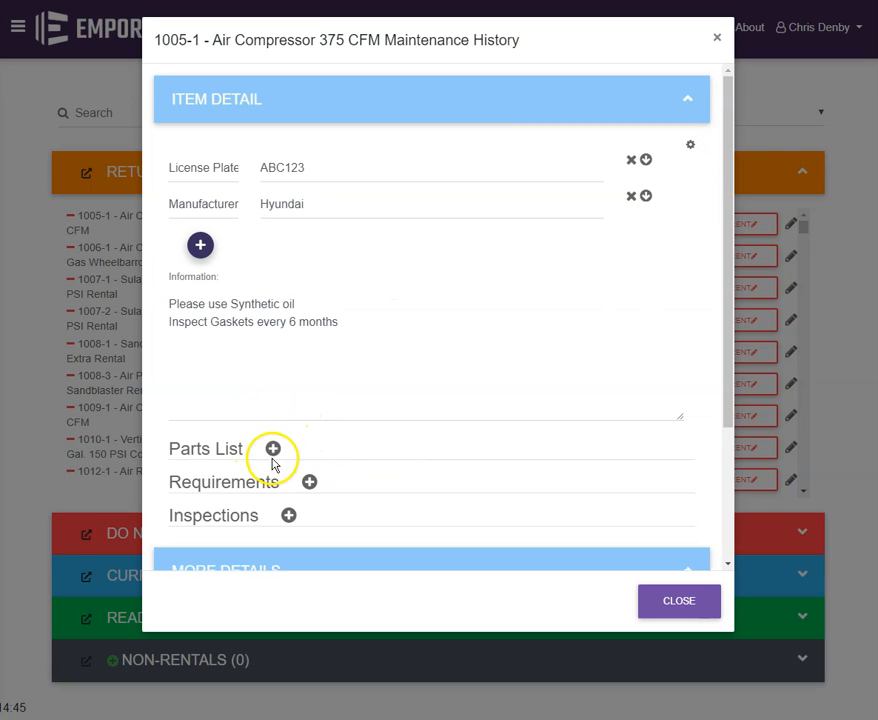
{"action": "left_click", "coordinate": [273, 454]}
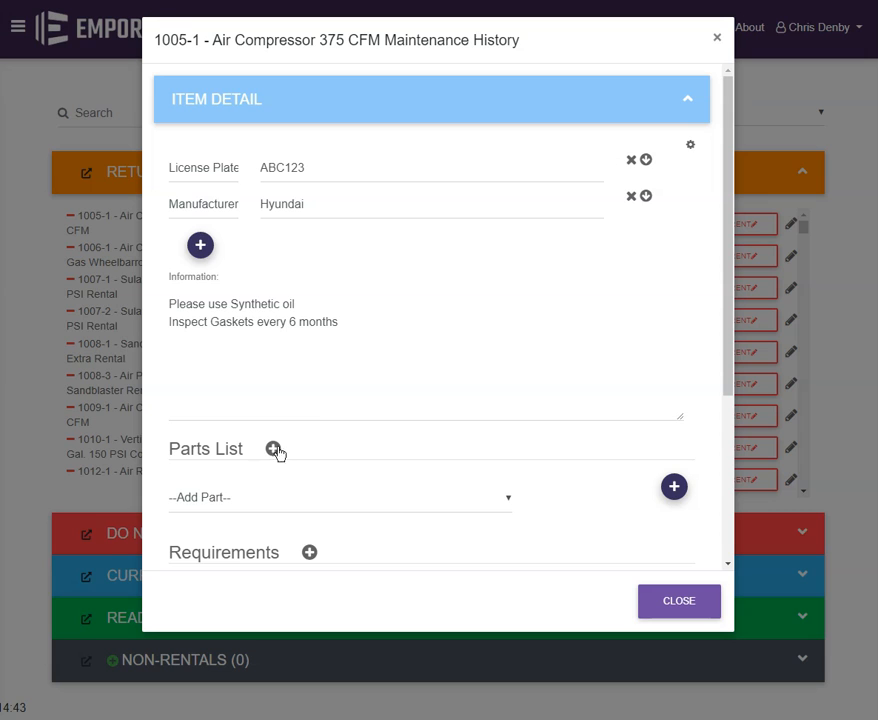
{"action": "scroll", "coordinate": [278, 454], "scroll_direction": "down", "scroll_amount": 3}
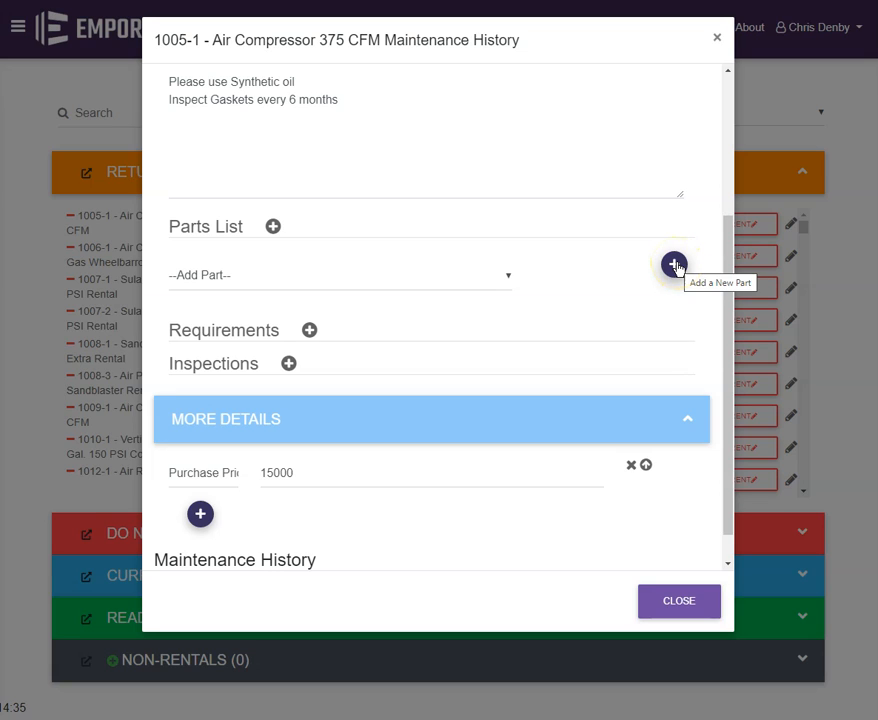
{"action": "left_click", "coordinate": [422, 280]}
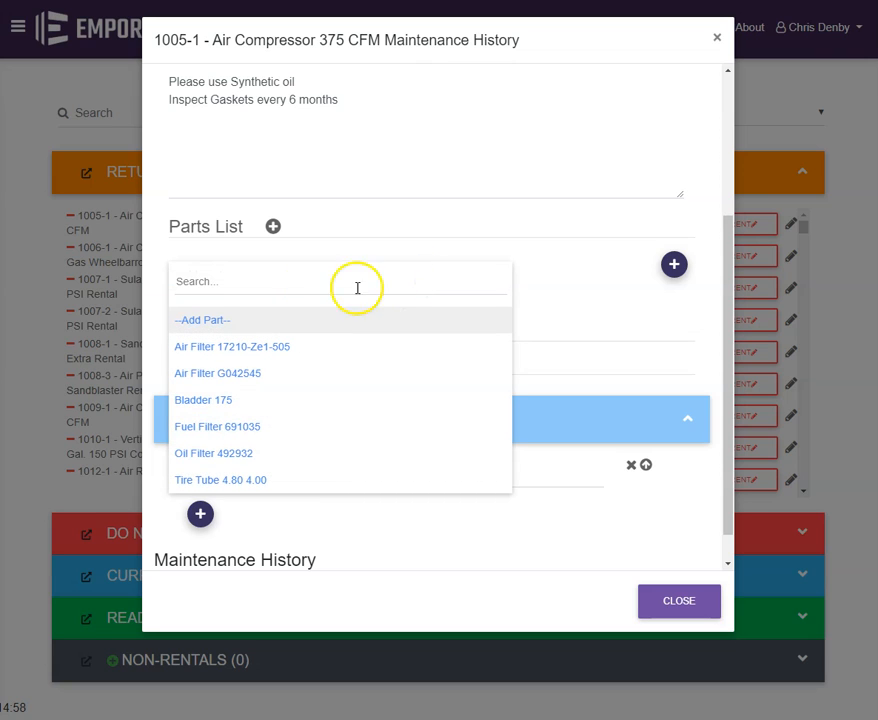
{"action": "left_click", "coordinate": [225, 280]}
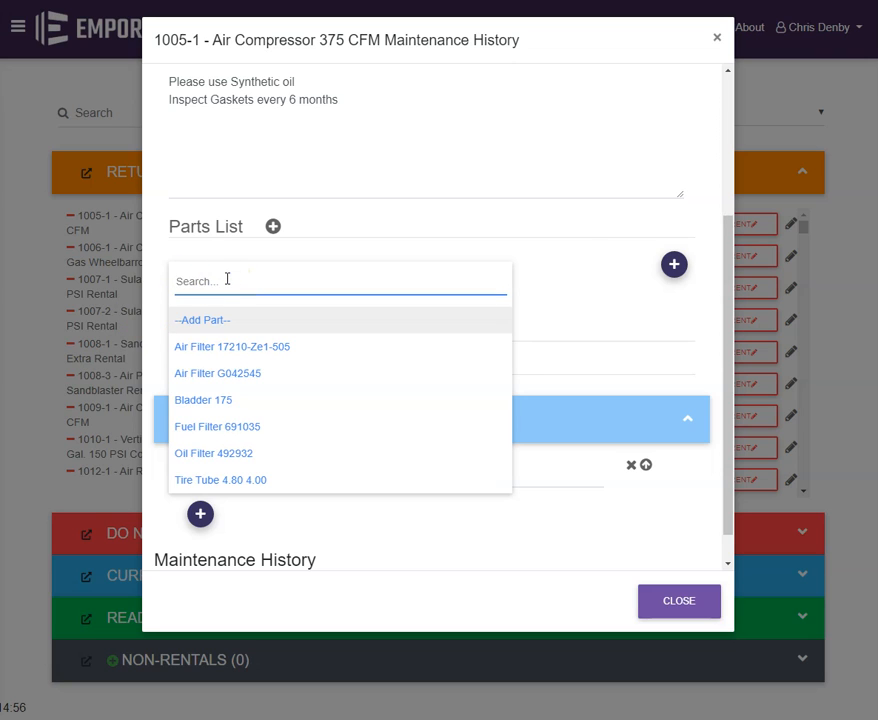
{"action": "type", "text": "o"}
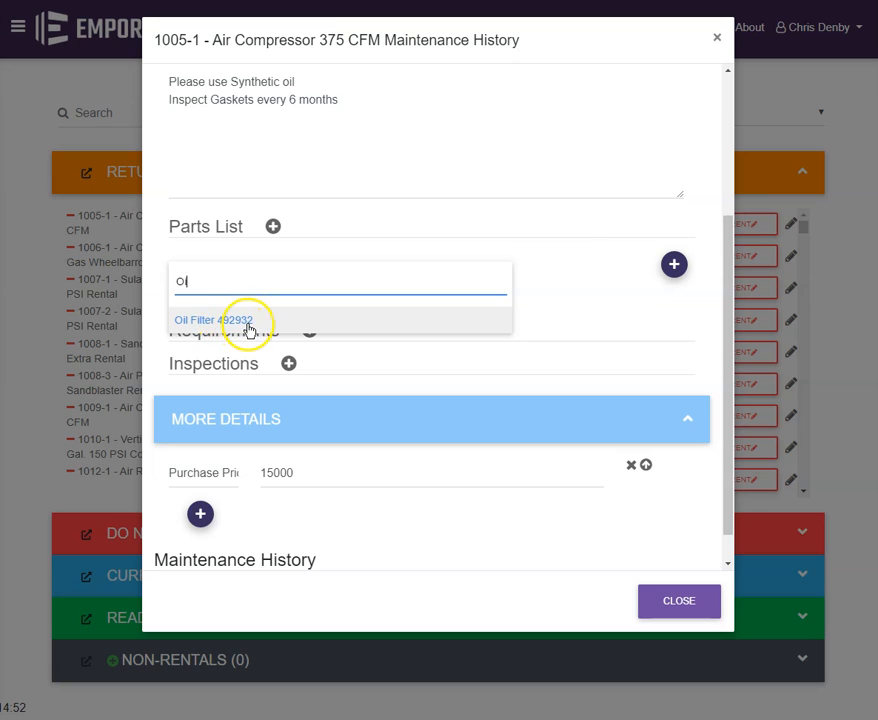
{"action": "left_click", "coordinate": [243, 322]}
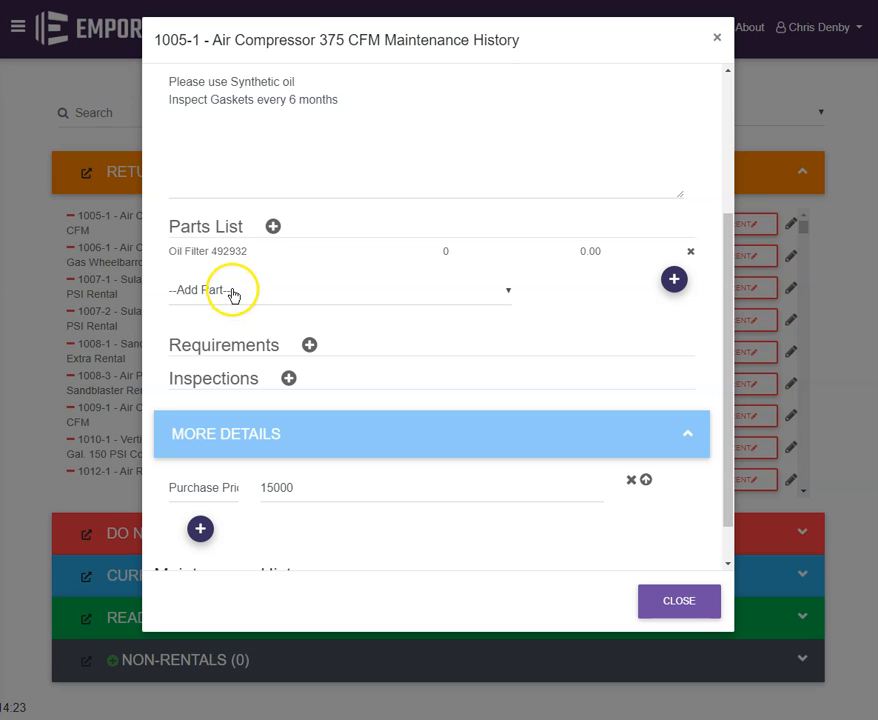
Create a new part with the identifier Fuel Filter A22 in the Parts List and remove it again.
{"action": "left_click", "coordinate": [231, 293]}
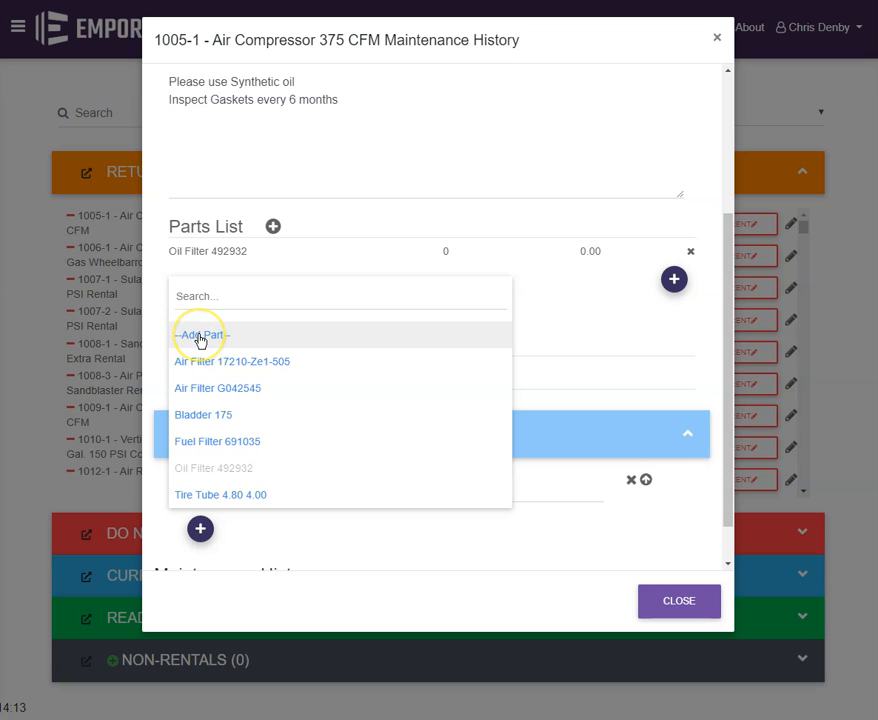
{"action": "left_click", "coordinate": [674, 280]}
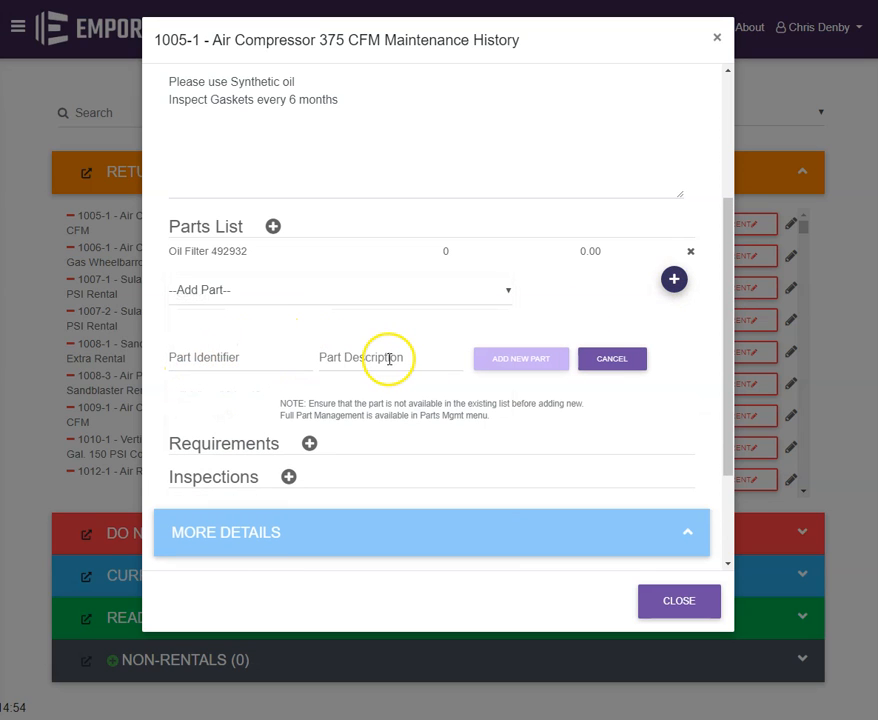
{"action": "left_click", "coordinate": [176, 357]}
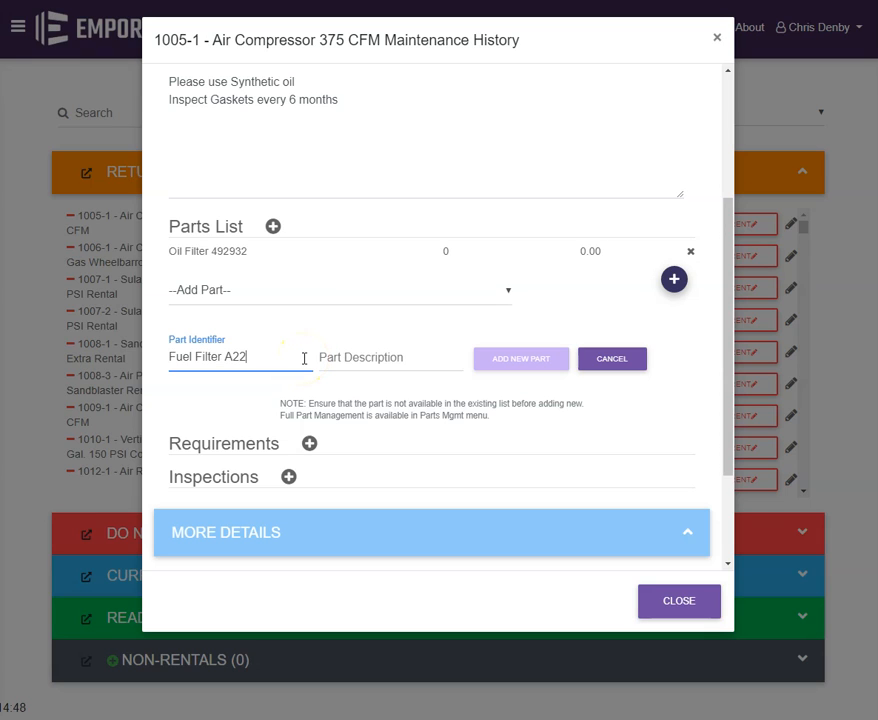
{"action": "type", "text": "Fuel Filter A22"}
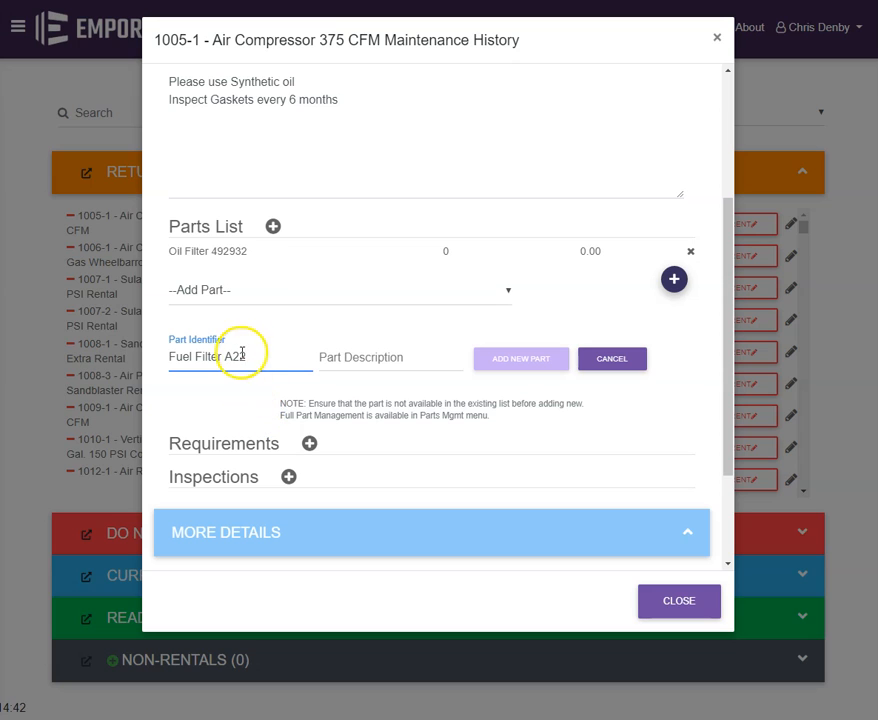
{"action": "left_click", "coordinate": [527, 366]}
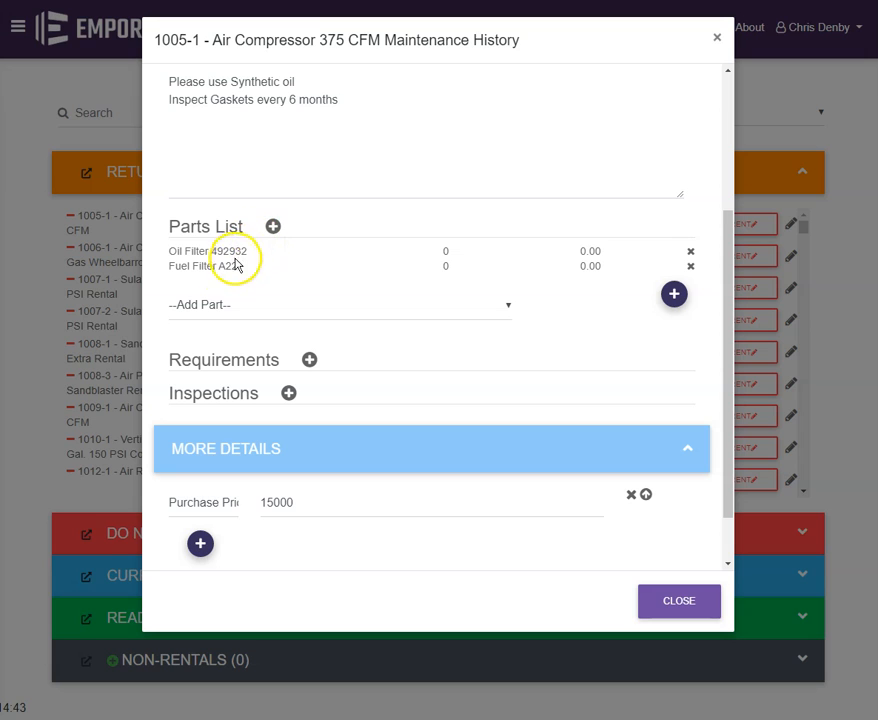
{"action": "left_click", "coordinate": [690, 267]}
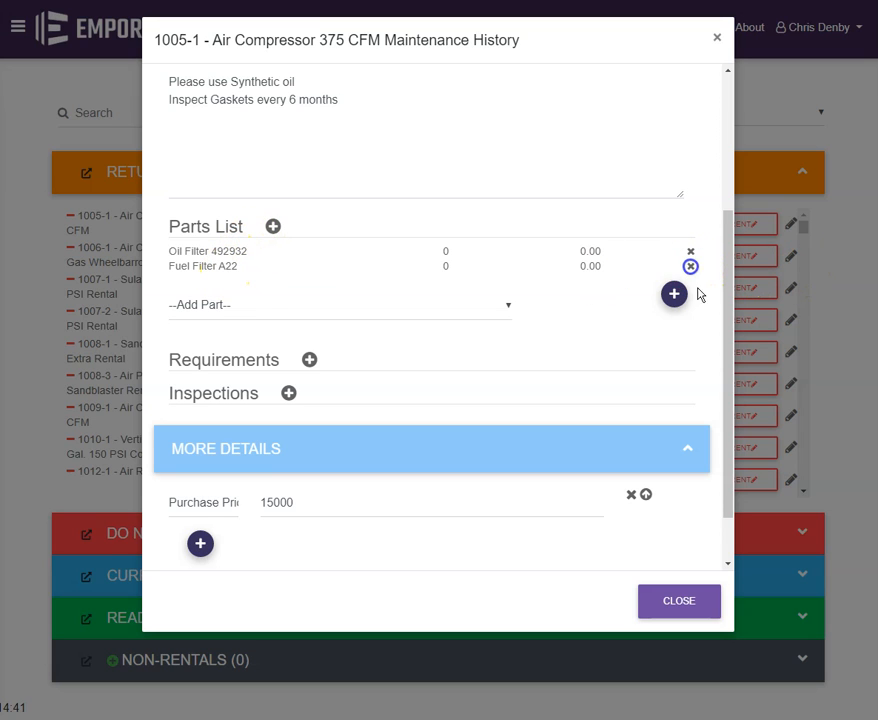
Add the existing part Fuel Filter 691035 to the Parts List.
{"action": "left_click", "coordinate": [279, 290]}
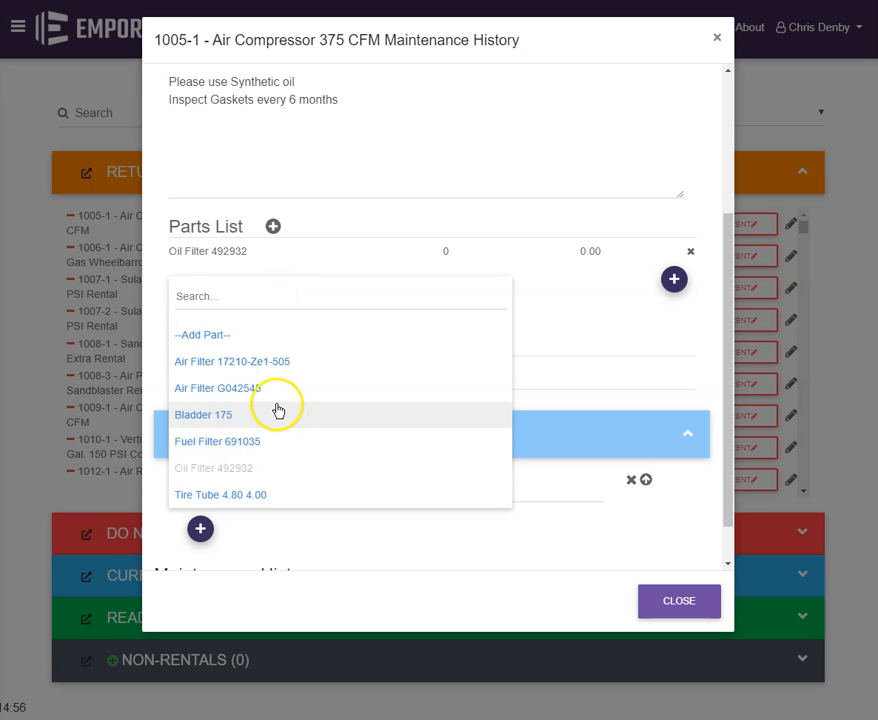
{"action": "scroll", "coordinate": [277, 402], "scroll_direction": "down", "scroll_amount": 1}
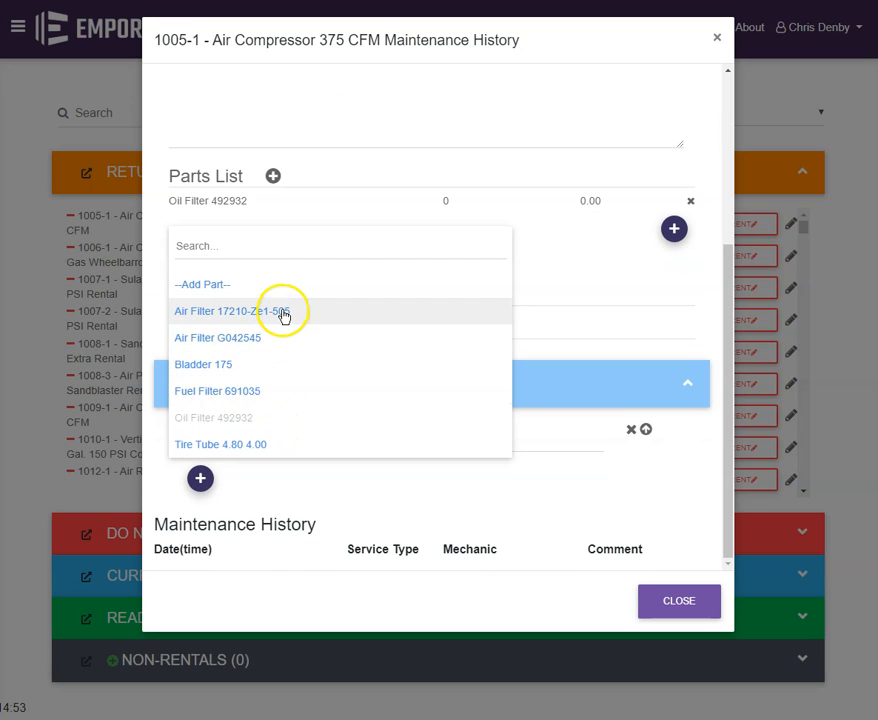
{"action": "left_click", "coordinate": [248, 398]}
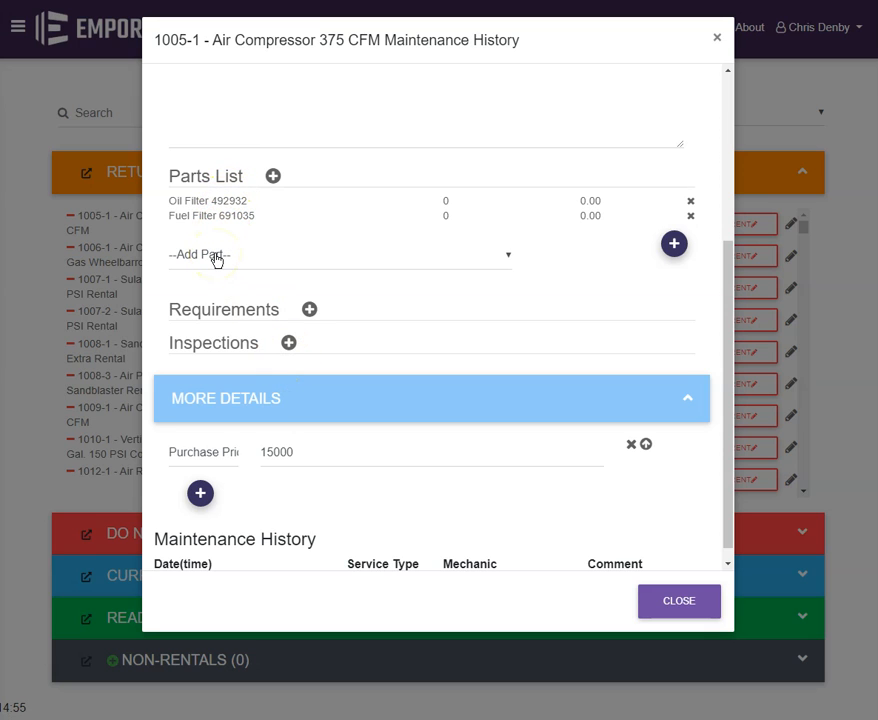
Leave editing and collapse the More Details section to review the Parts List under Item Detail.
{"action": "scroll", "coordinate": [533, 318], "scroll_direction": "up", "scroll_amount": 3}
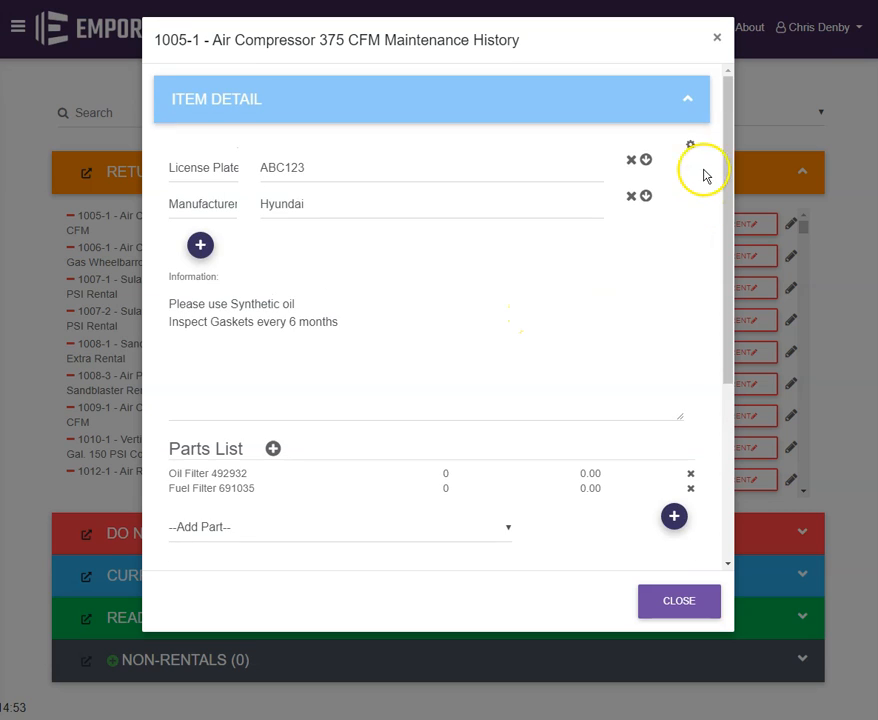
{"action": "left_click", "coordinate": [689, 150]}
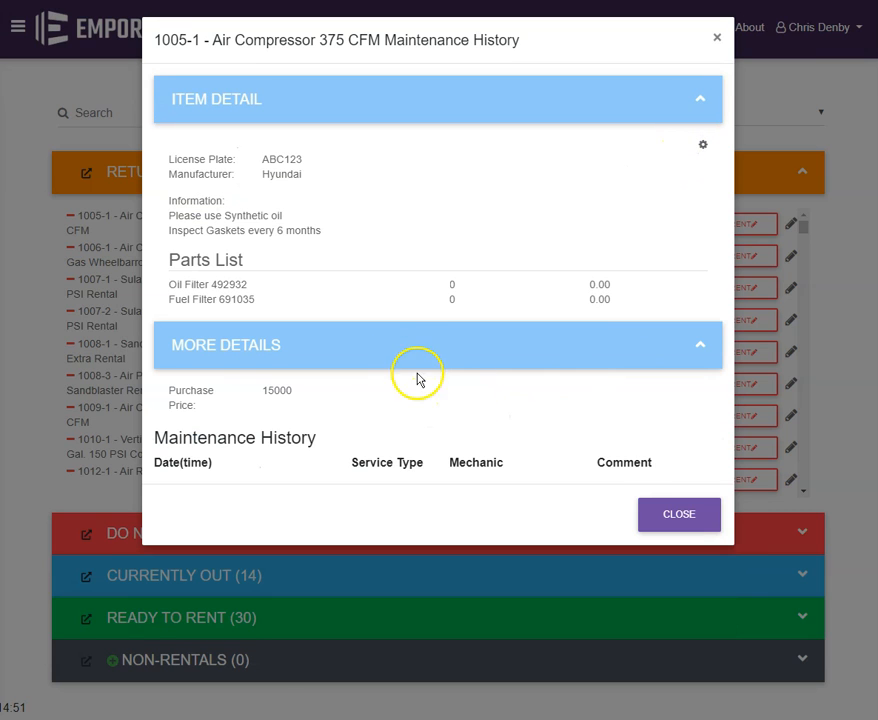
{"action": "left_click", "coordinate": [387, 350]}
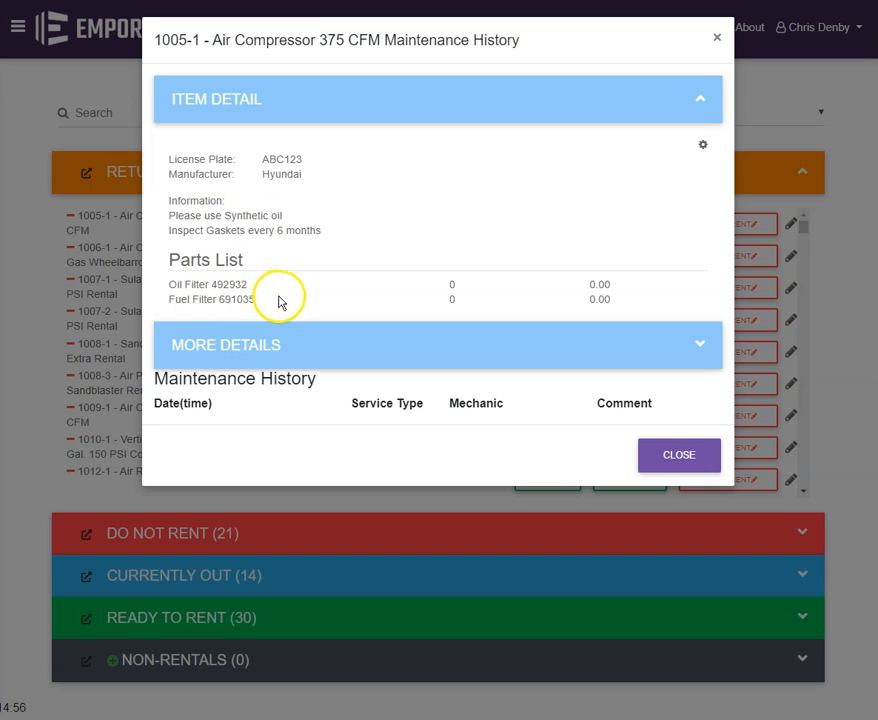
Reopen the item details for editing and add a requirement named Oil Change, checking its Last Completed options.
{"action": "left_click", "coordinate": [702, 144]}
{"action": "scroll", "coordinate": [510, 298], "scroll_direction": "down", "scroll_amount": 3}
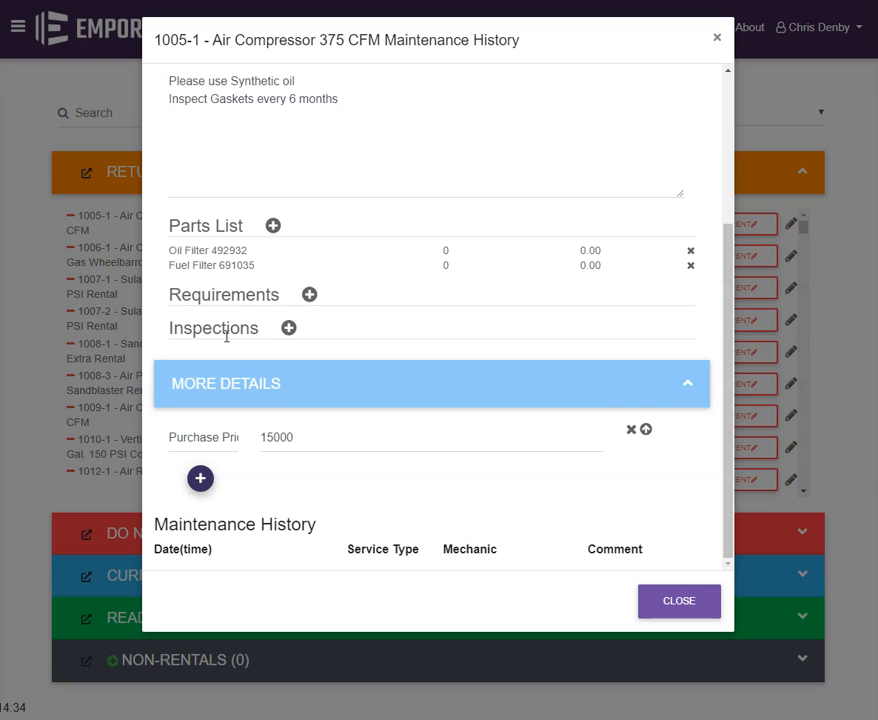
{"action": "left_click", "coordinate": [309, 295]}
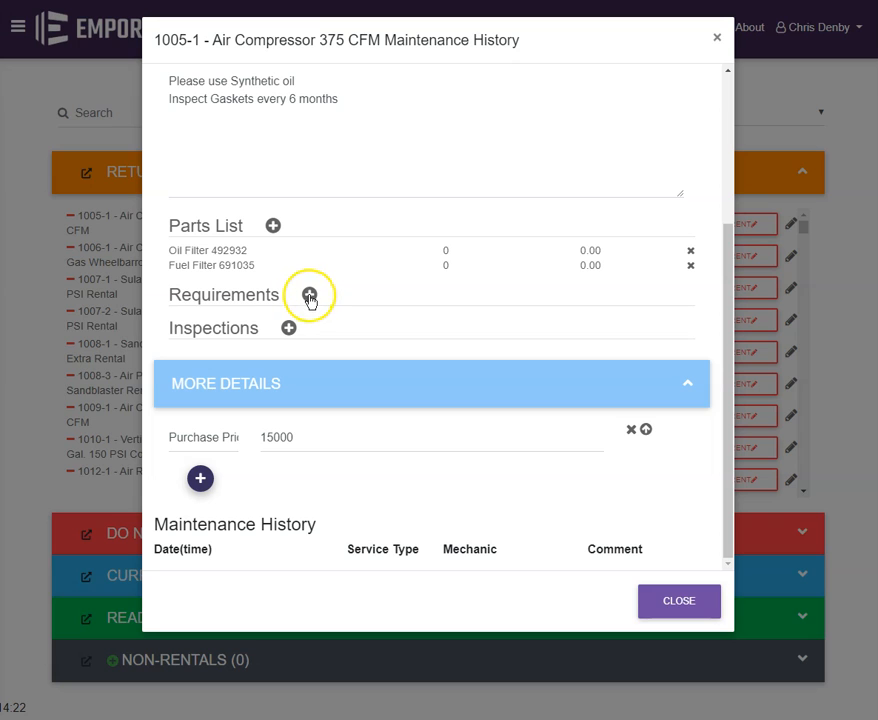
{"action": "left_click", "coordinate": [310, 296]}
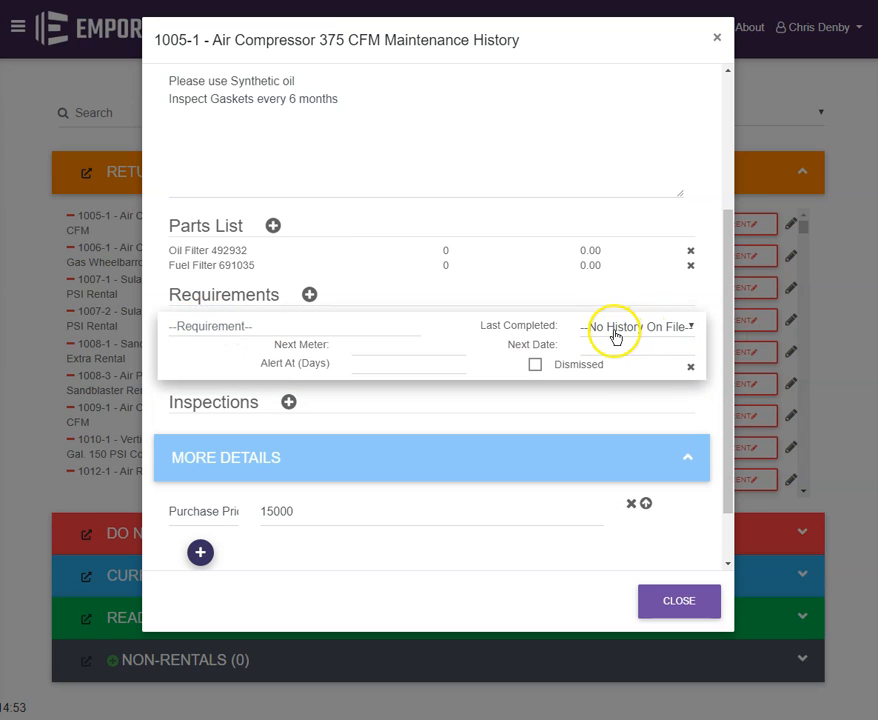
{"action": "left_click", "coordinate": [691, 329]}
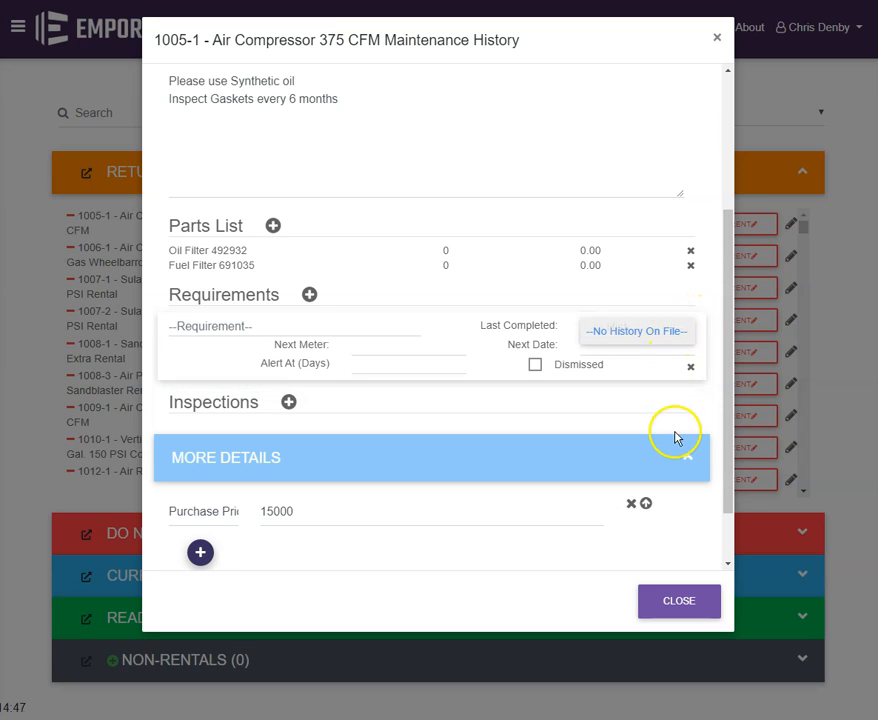
{"action": "left_click", "coordinate": [688, 340]}
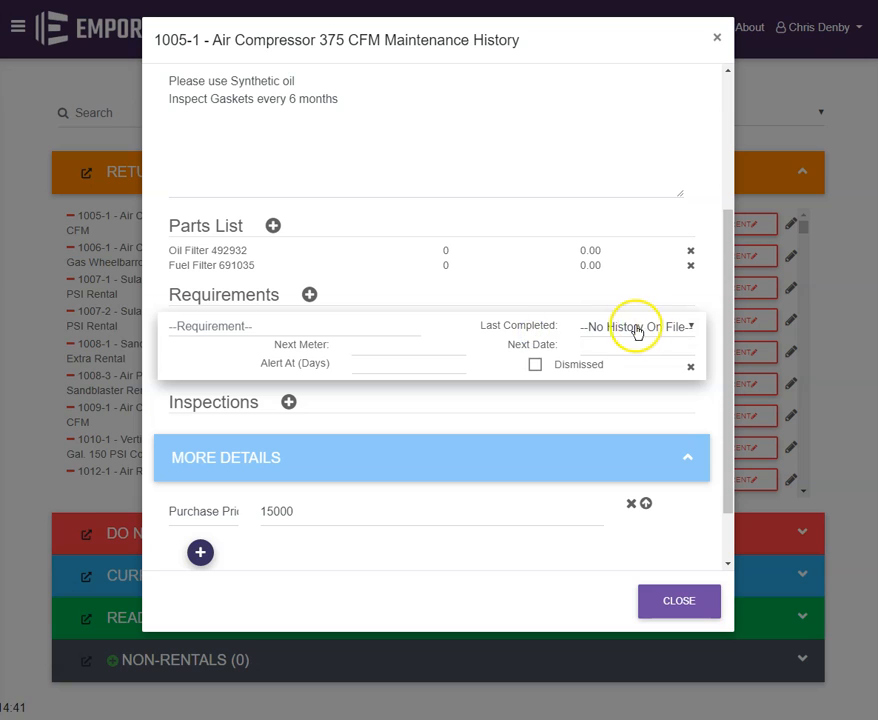
{"action": "left_click", "coordinate": [268, 327]}
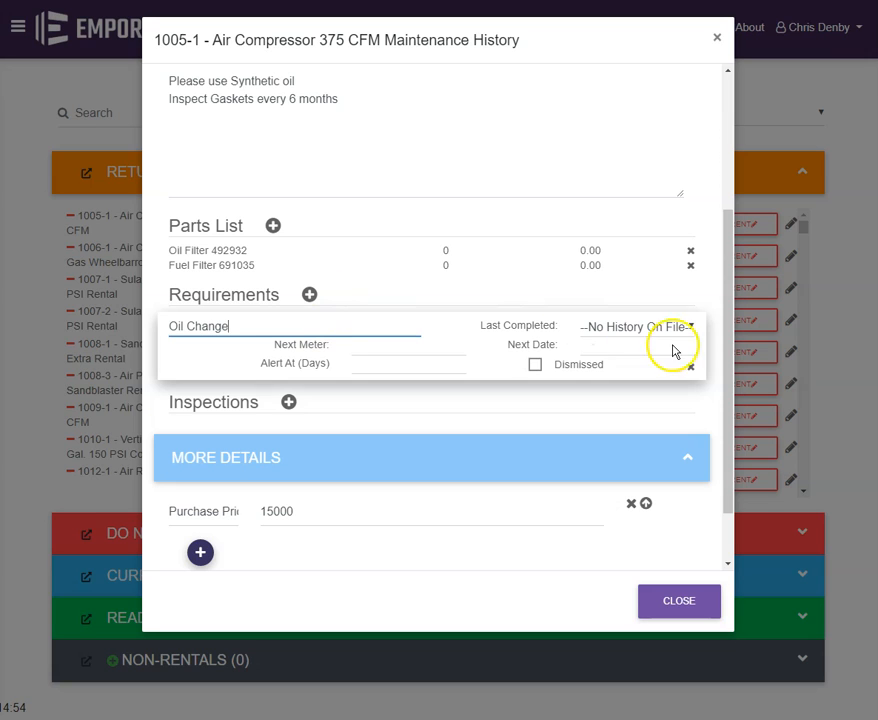
Give the Oil Change requirement the next date 31 Dec 2020, next meter 15000 and a 2-day alert, and mark it as dismissed.
{"action": "left_click", "coordinate": [607, 350]}
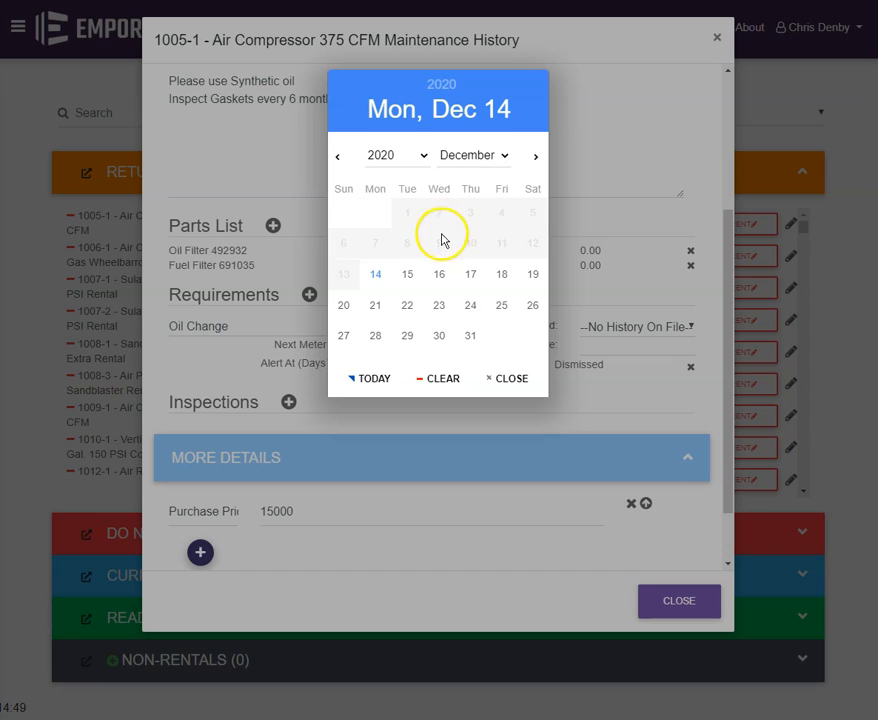
{"action": "left_click", "coordinate": [469, 339]}
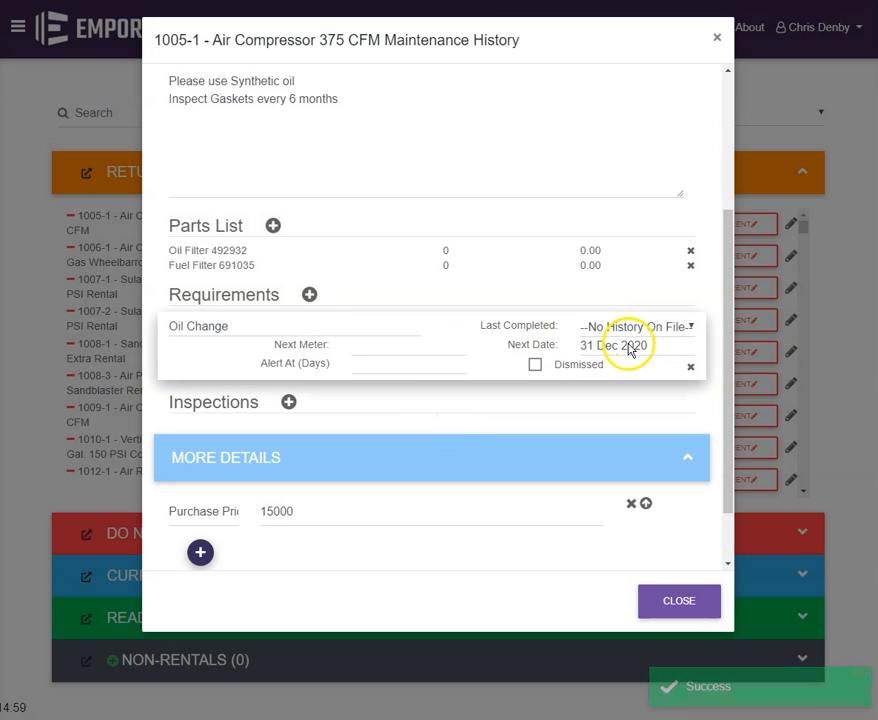
{"action": "left_click", "coordinate": [364, 345]}
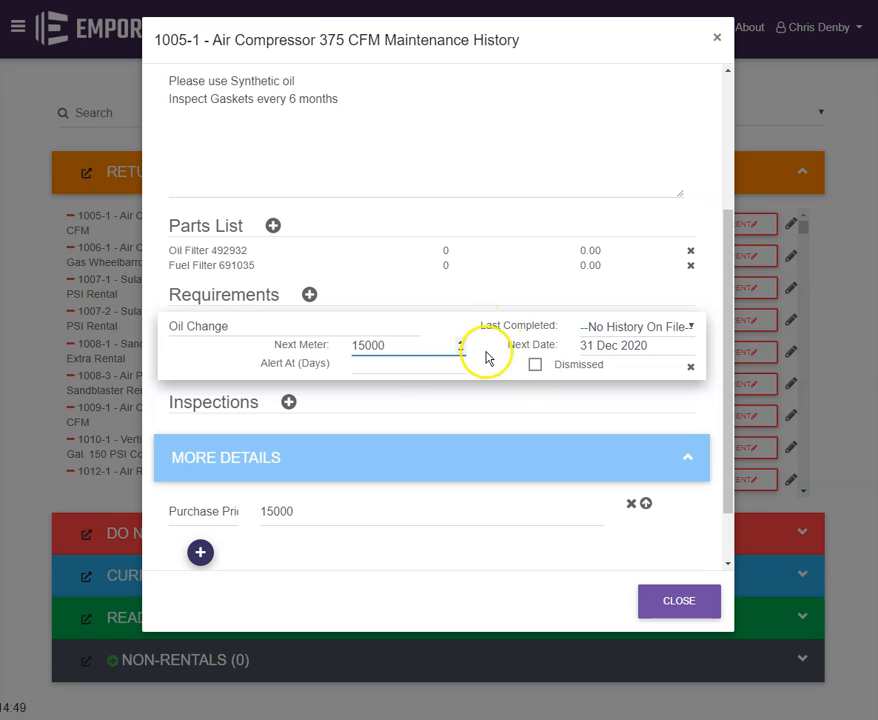
{"action": "left_click", "coordinate": [367, 364]}
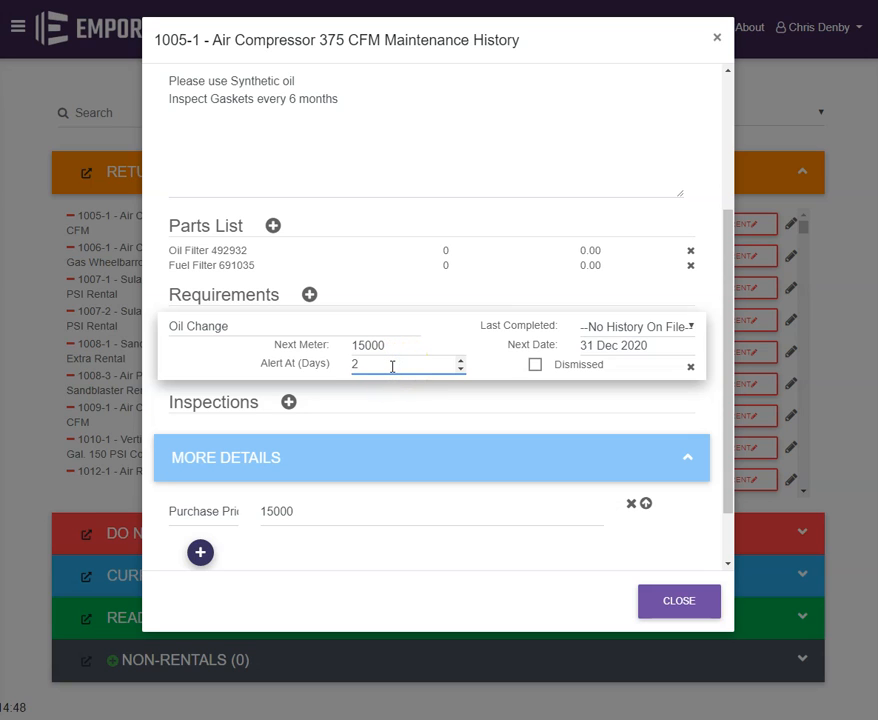
{"action": "left_click", "coordinate": [392, 285]}
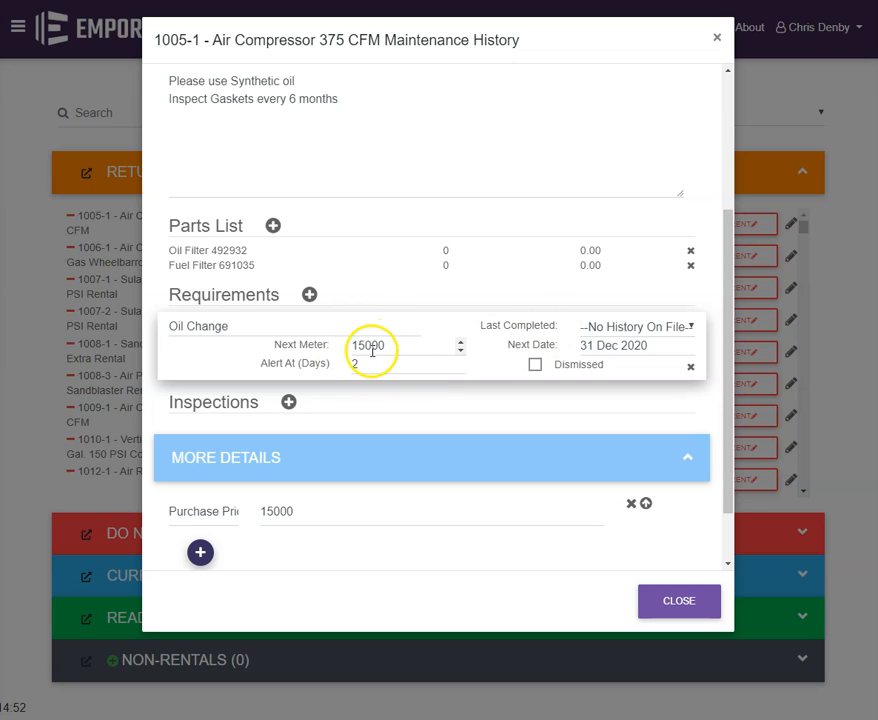
{"action": "left_click", "coordinate": [536, 367]}
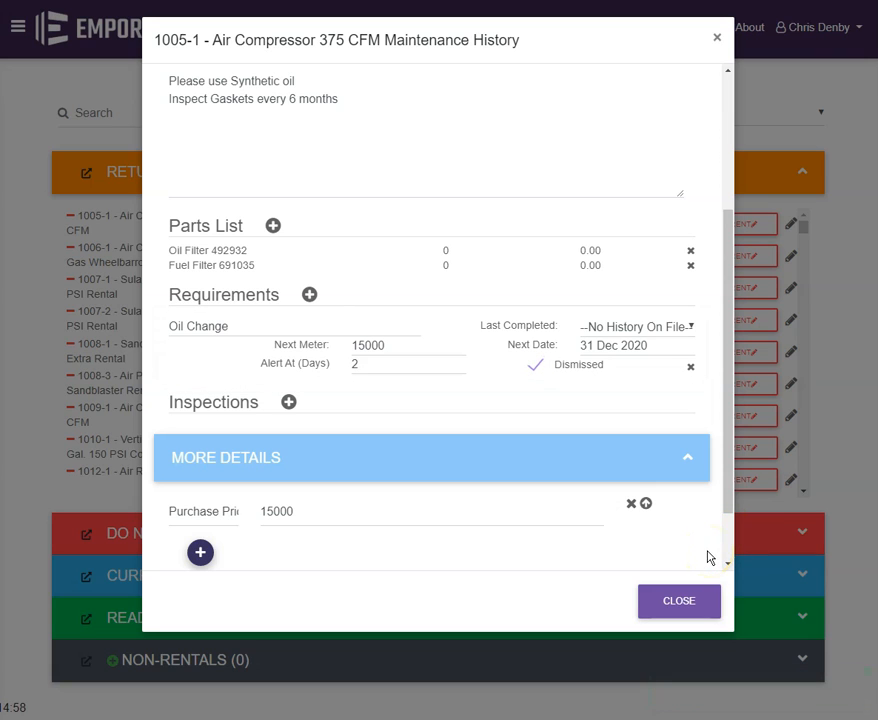
Add a second requirement named Fuel Filter with the next date 17 Mar 2021 and an alert at 5 days.
{"action": "left_click", "coordinate": [310, 297]}
{"action": "left_click", "coordinate": [227, 400]}
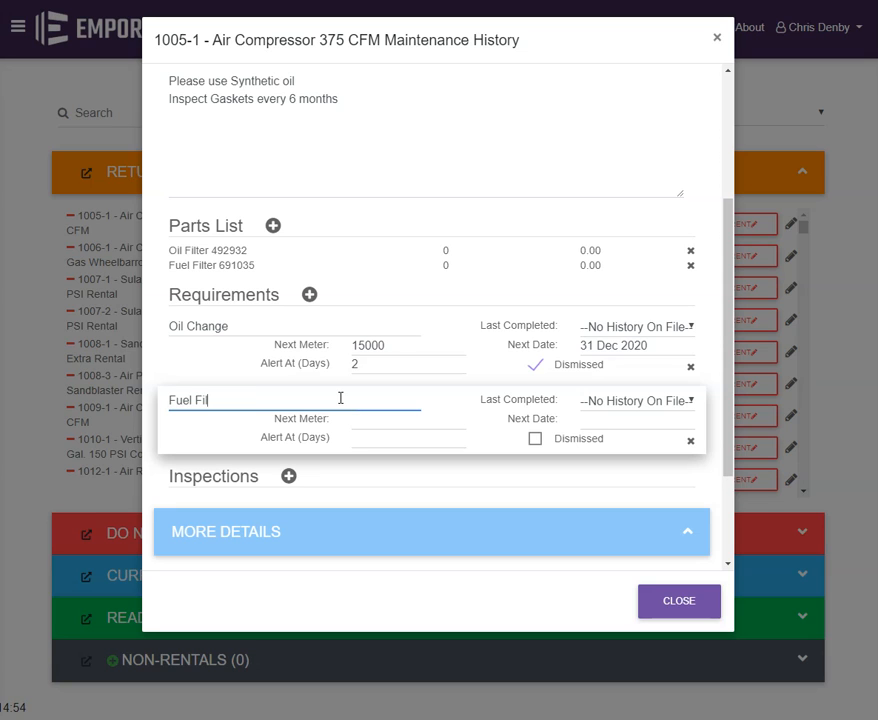
{"action": "left_click", "coordinate": [614, 420]}
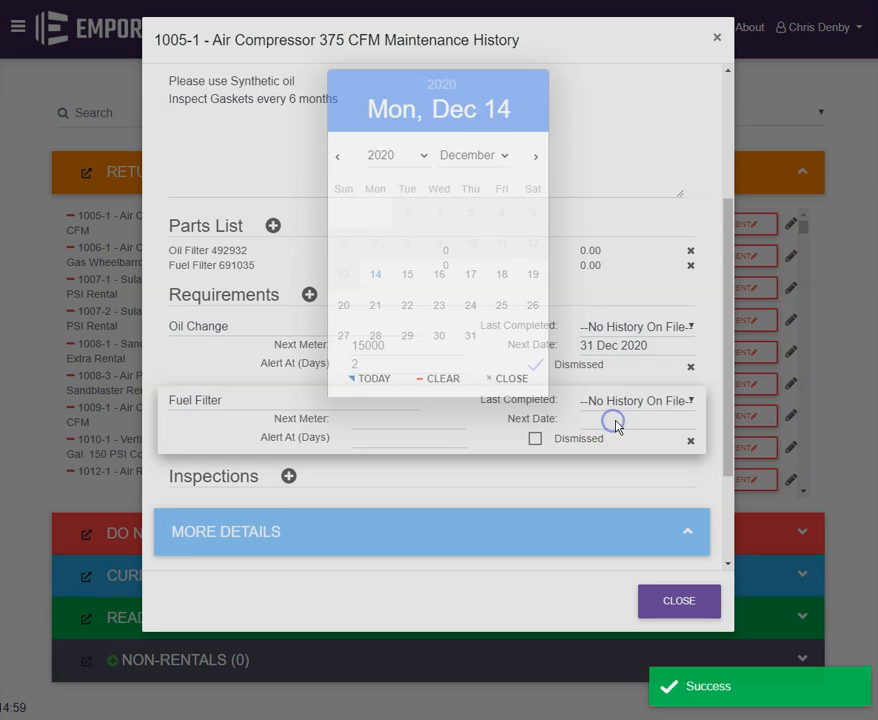
{"action": "left_click", "coordinate": [535, 158]}
{"action": "left_click", "coordinate": [535, 158]}
{"action": "left_click", "coordinate": [535, 158]}
{"action": "left_click", "coordinate": [440, 276]}
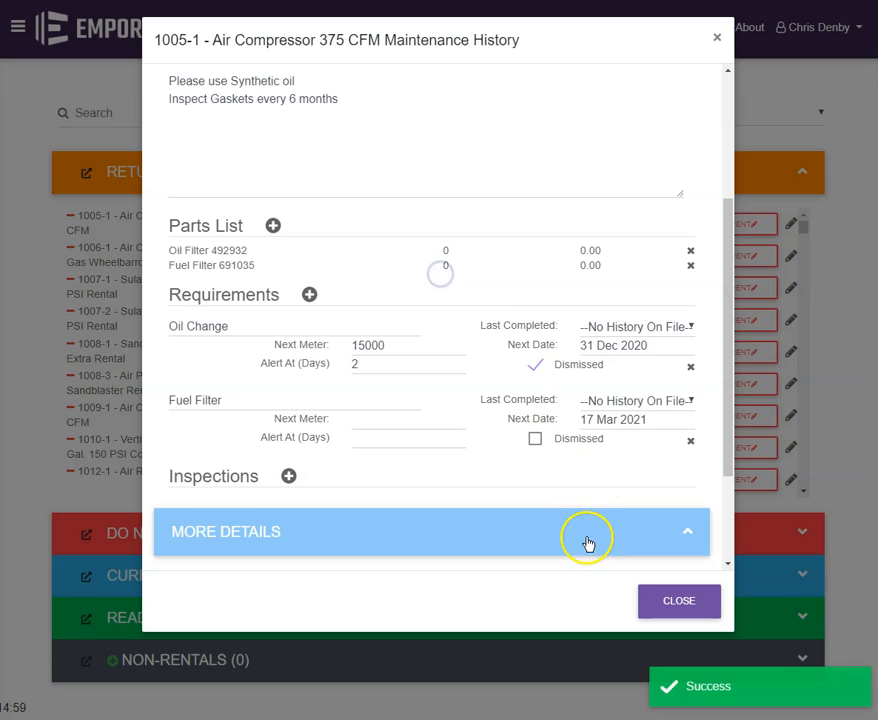
{"action": "left_click", "coordinate": [372, 438]}
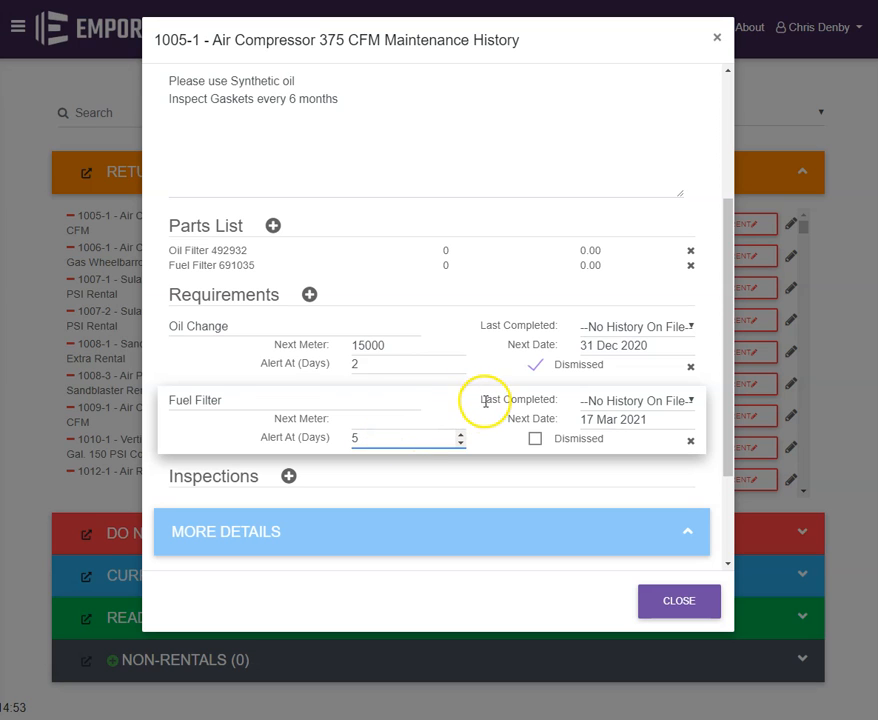
Commit the Fuel Filter requirement's entries and leave editing of the item details to review the listed requirements.
{"action": "left_click", "coordinate": [378, 264]}
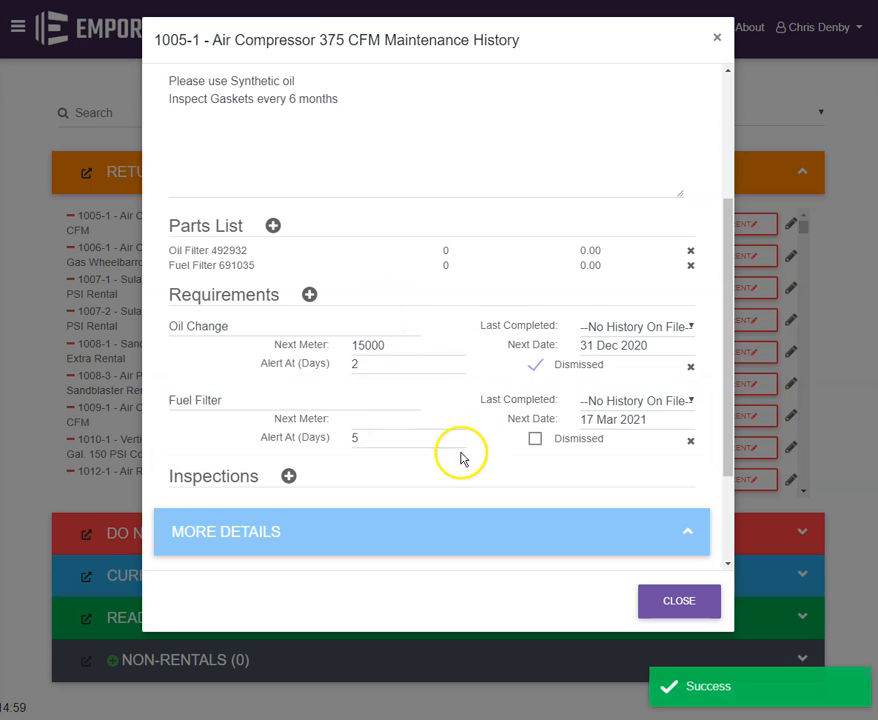
{"action": "scroll", "coordinate": [582, 333], "scroll_direction": "up", "scroll_amount": 3}
{"action": "left_click", "coordinate": [690, 147]}
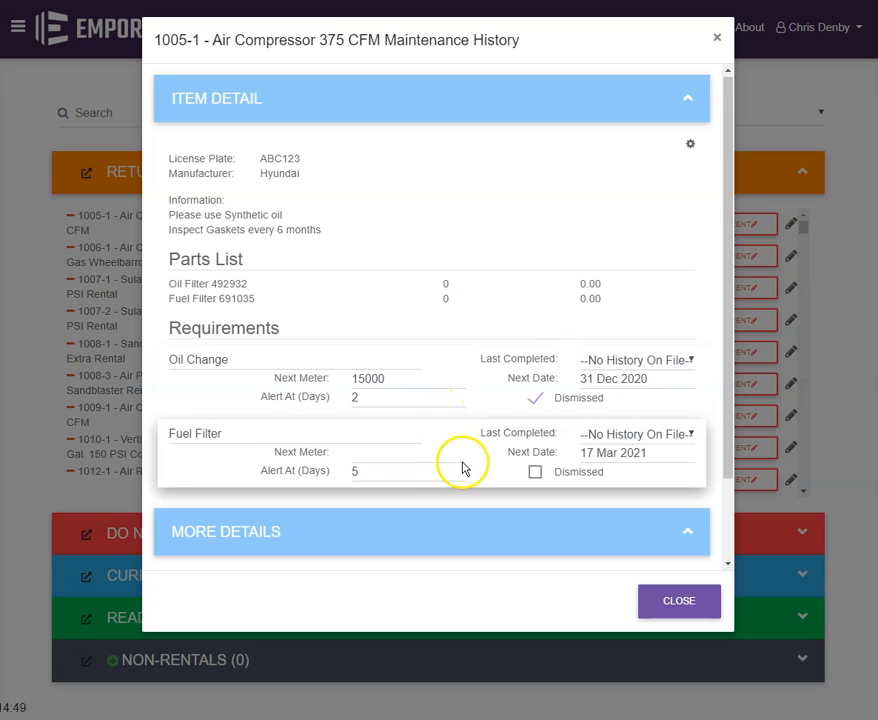
Reopen the item details for editing and delete the Fuel Filter requirement.
{"action": "left_click", "coordinate": [692, 149]}
{"action": "scroll", "coordinate": [513, 396], "scroll_direction": "down", "scroll_amount": 5}
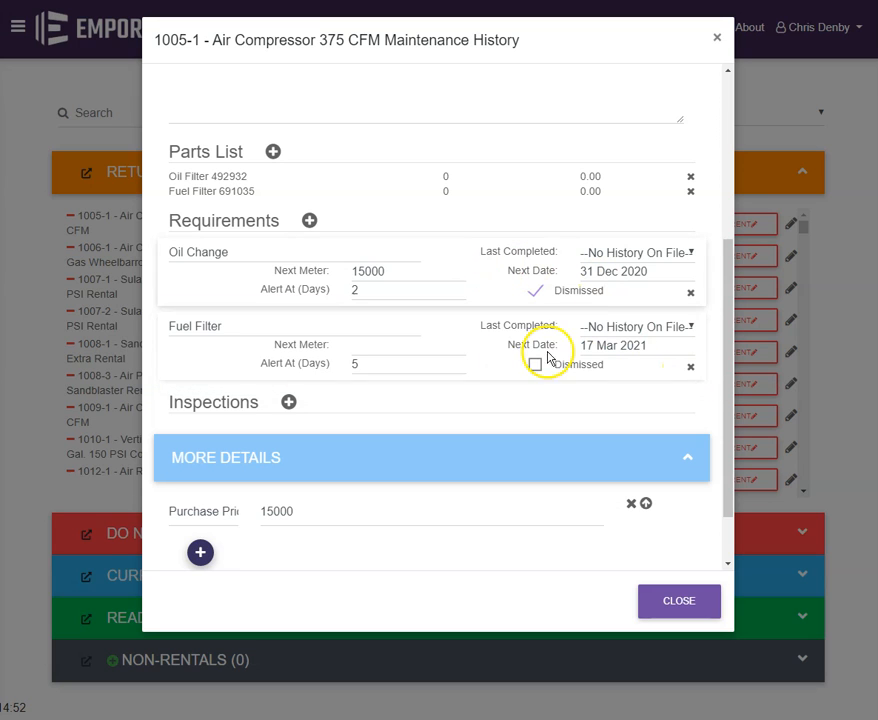
{"action": "left_click", "coordinate": [691, 369]}
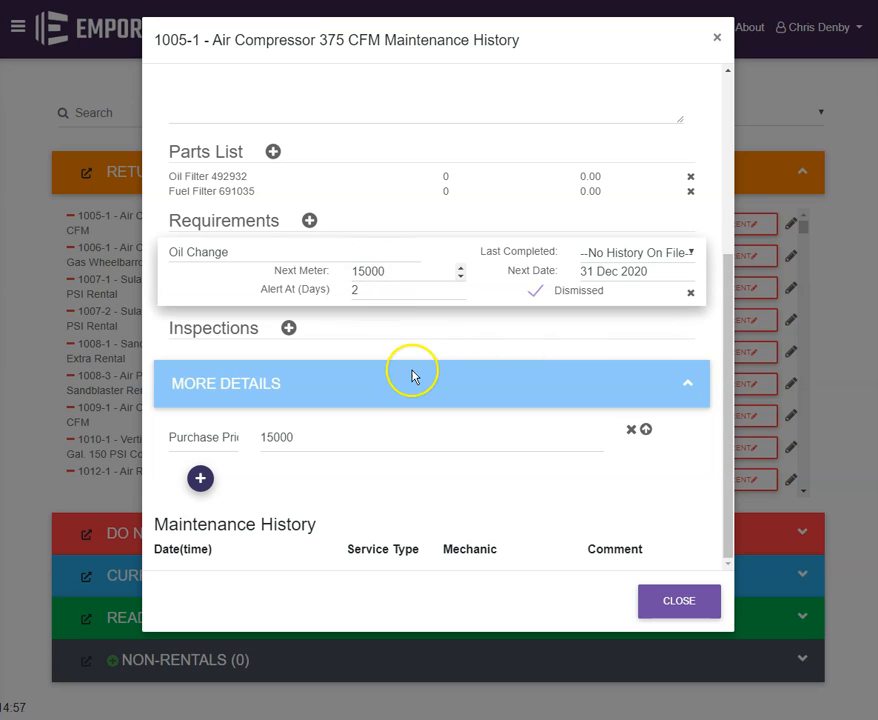
Add an inspection entry without filling it in and close the compressor's maintenance history.
{"action": "left_click", "coordinate": [289, 328]}
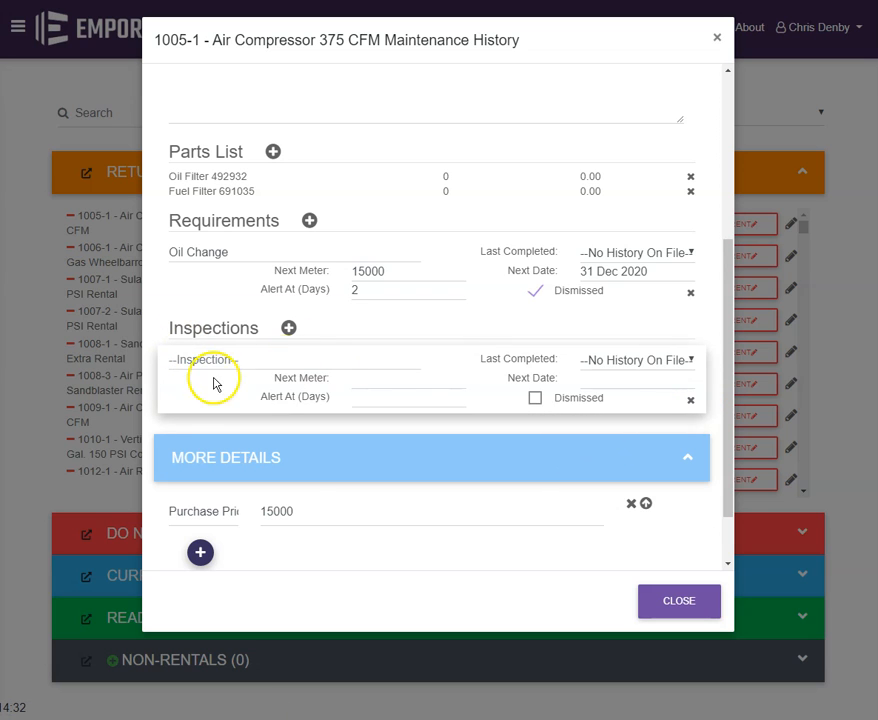
{"action": "left_click", "coordinate": [682, 604]}
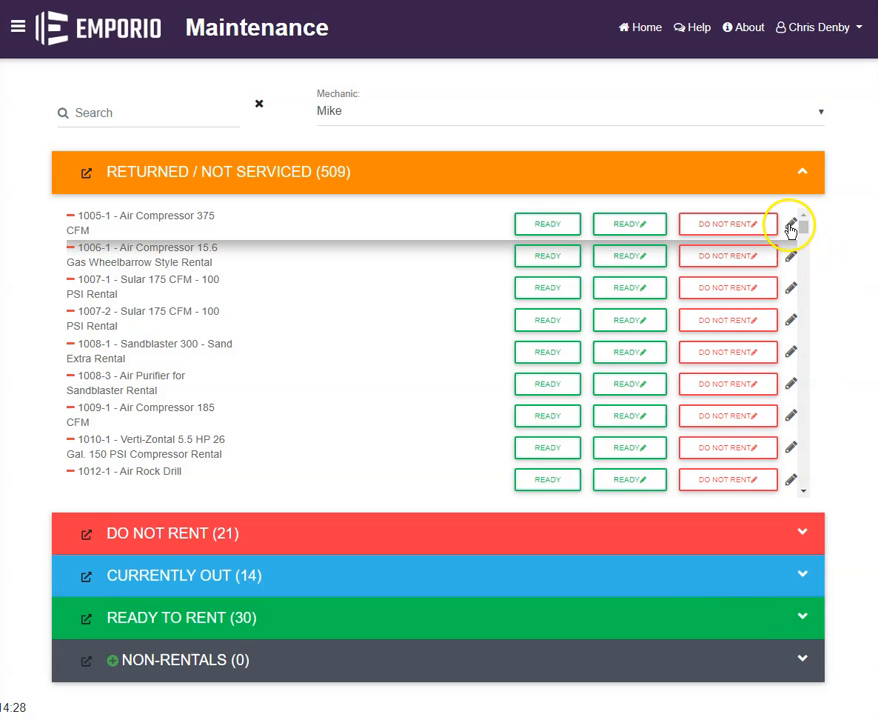
Reopen the maintenance history of the 1005-1 Air Compressor 375 CFM and expand its More Details section.
{"action": "left_click", "coordinate": [790, 227]}
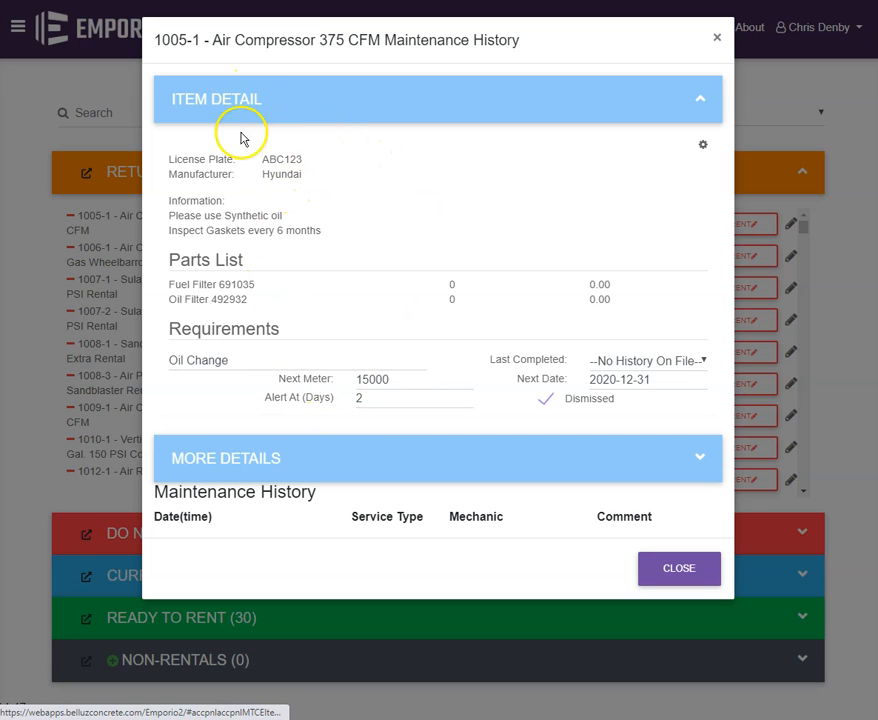
{"action": "left_click", "coordinate": [261, 459]}
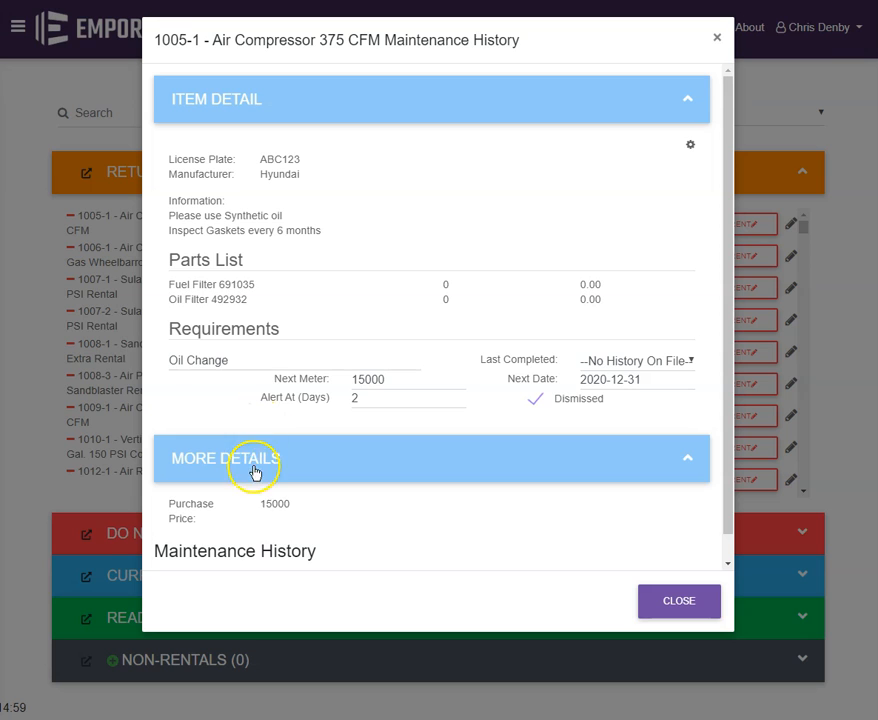